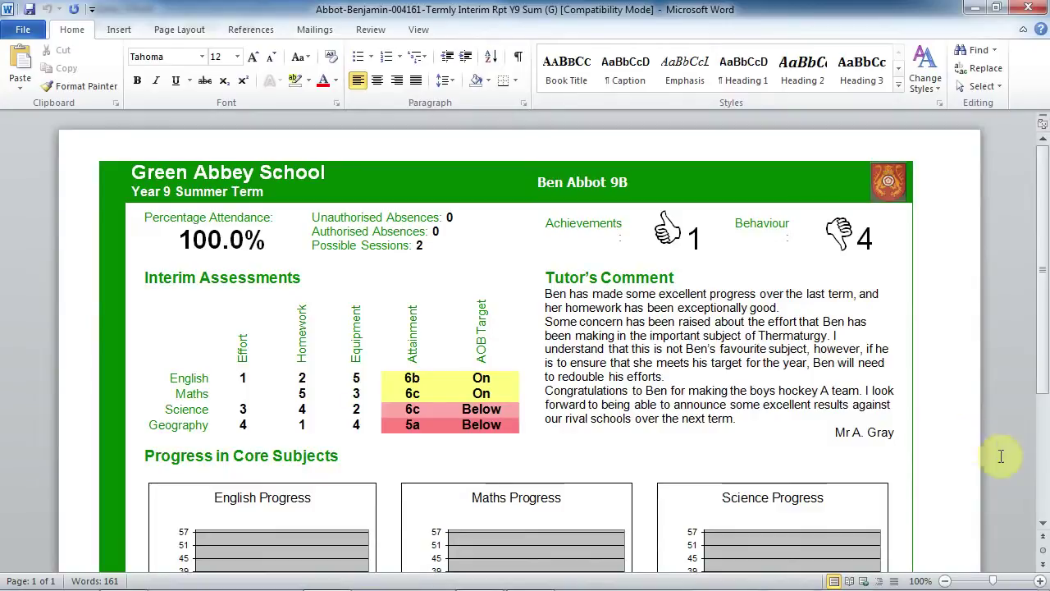
# Step: Create a new individual report named 'My Report' in Focus > Assessment and open its Word template
pyautogui.moveTo(1040, 353); pyautogui.dragTo(1047, 435)
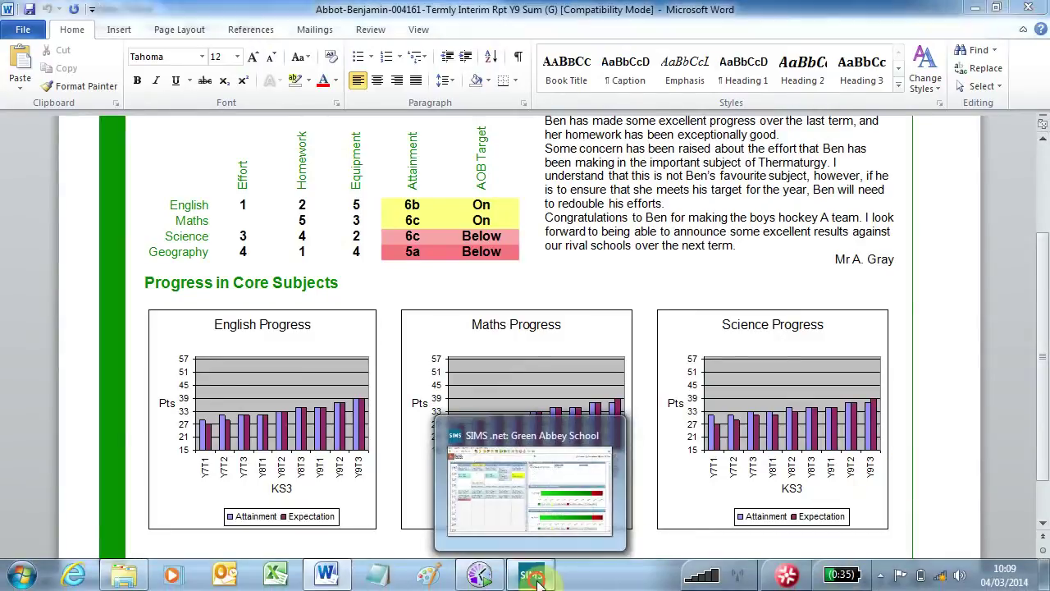
pyautogui.click(535, 576)
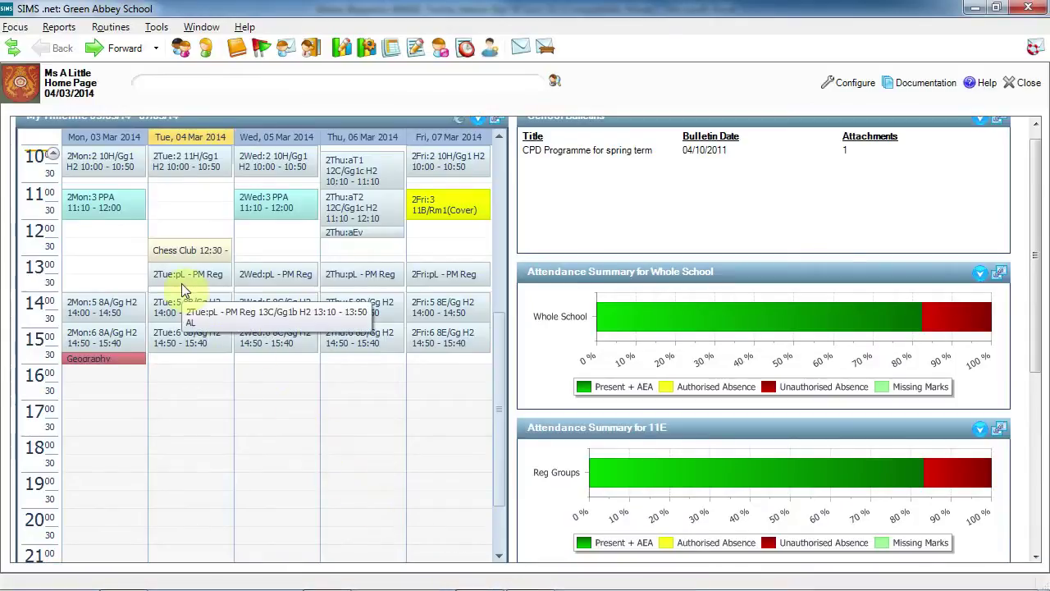
pyautogui.click(15, 29)
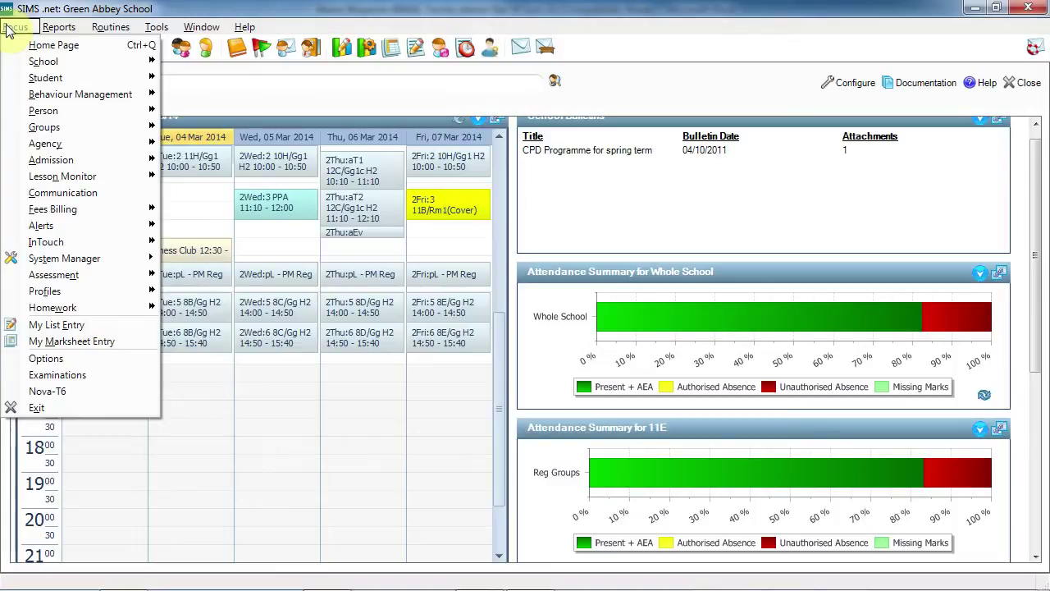
pyautogui.moveTo(159, 281)
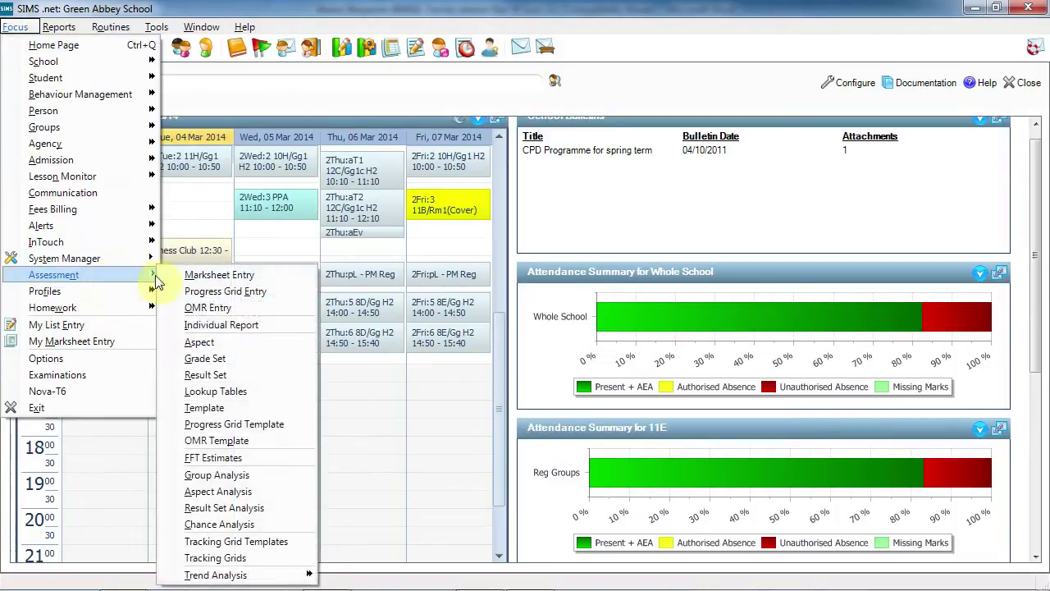
pyautogui.click(211, 328)
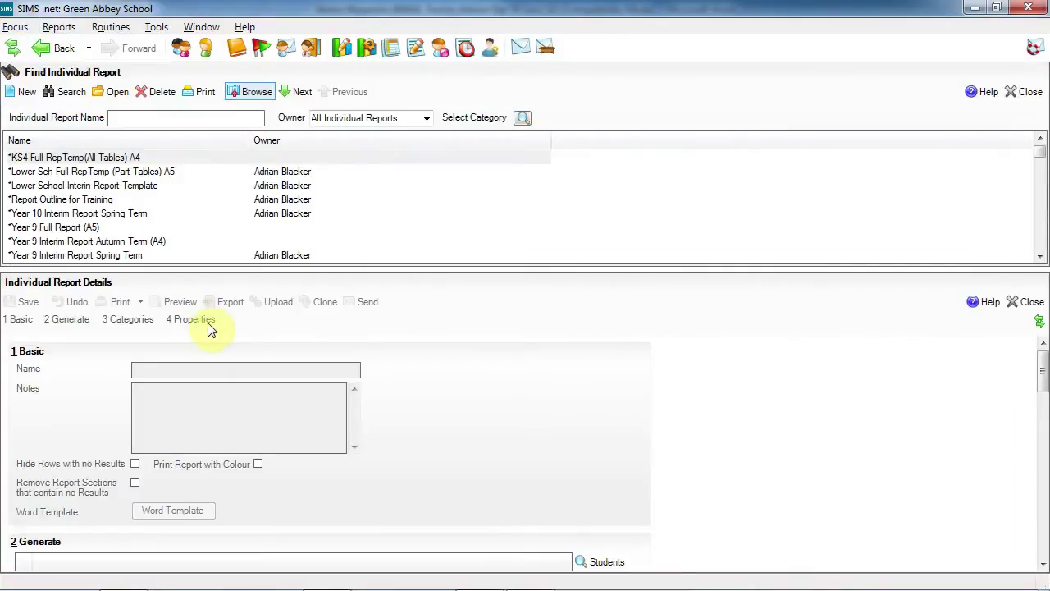
pyautogui.click(25, 93)
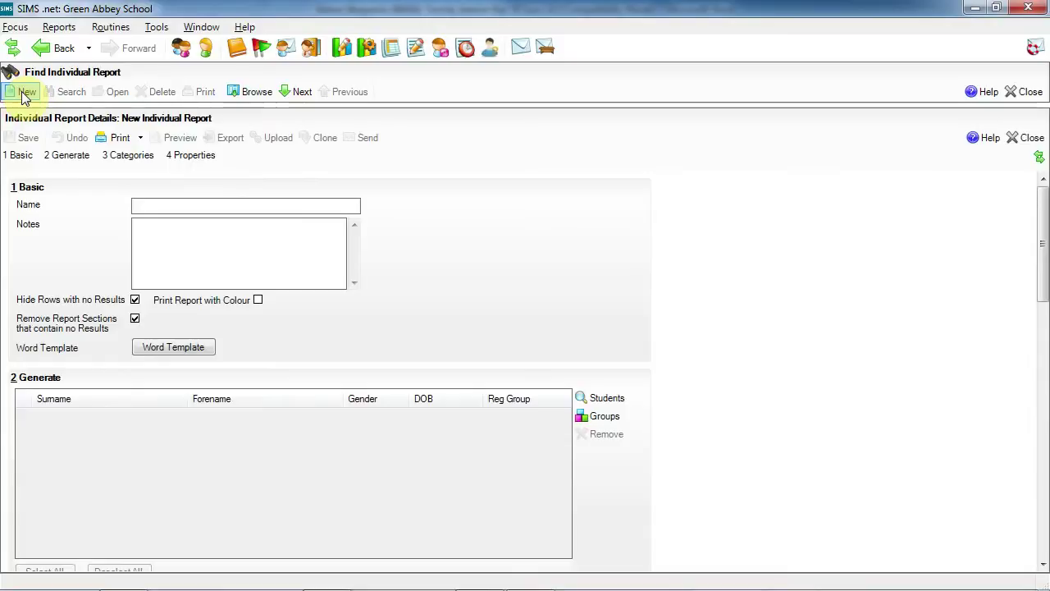
pyautogui.write('My Report')
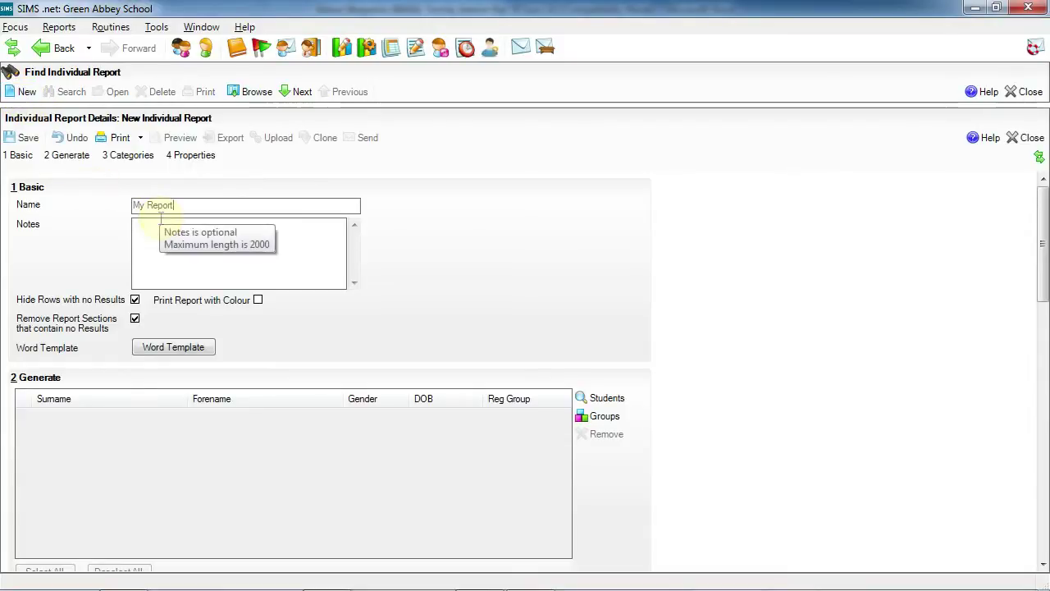
pyautogui.click(177, 348)
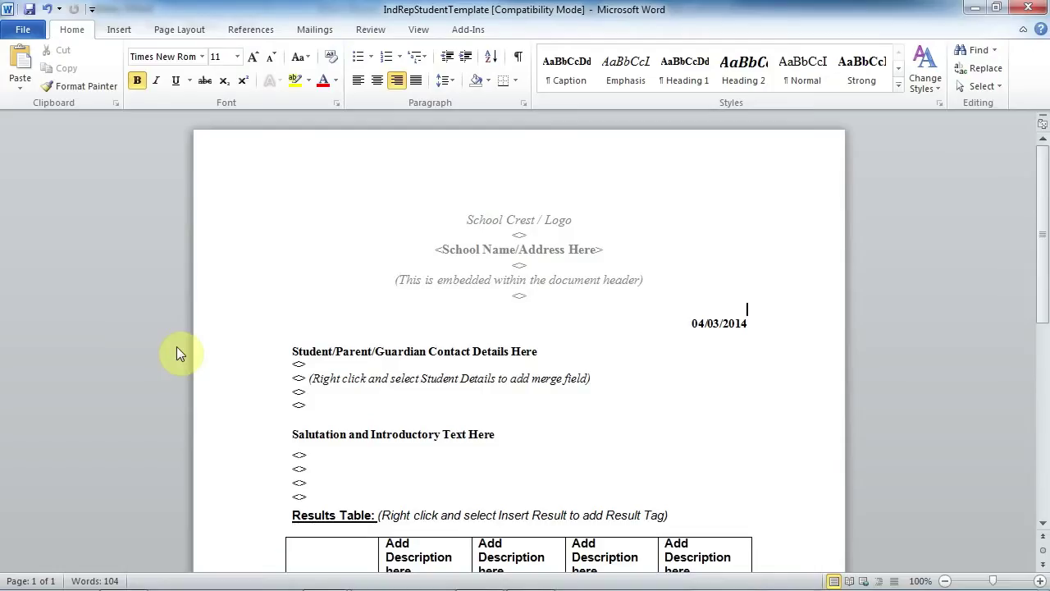
# Step: Delete the salutation, results table and closing text below the student contact details
pyautogui.scroll(-1, 316, 402)
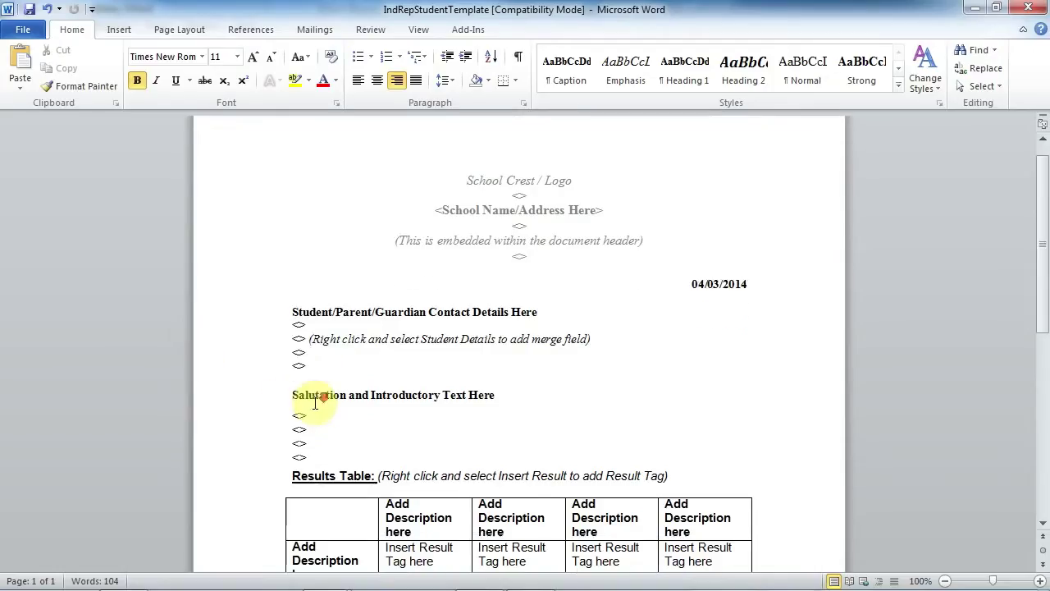
pyautogui.scroll(-1, 315, 402)
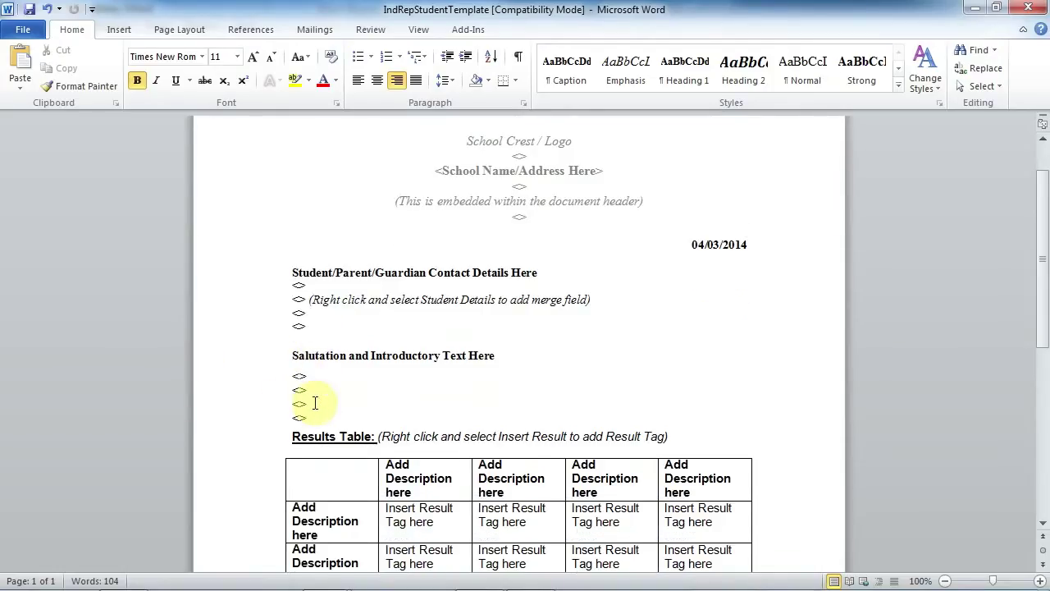
pyautogui.moveTo(310, 329); pyautogui.dragTo(340, 574)
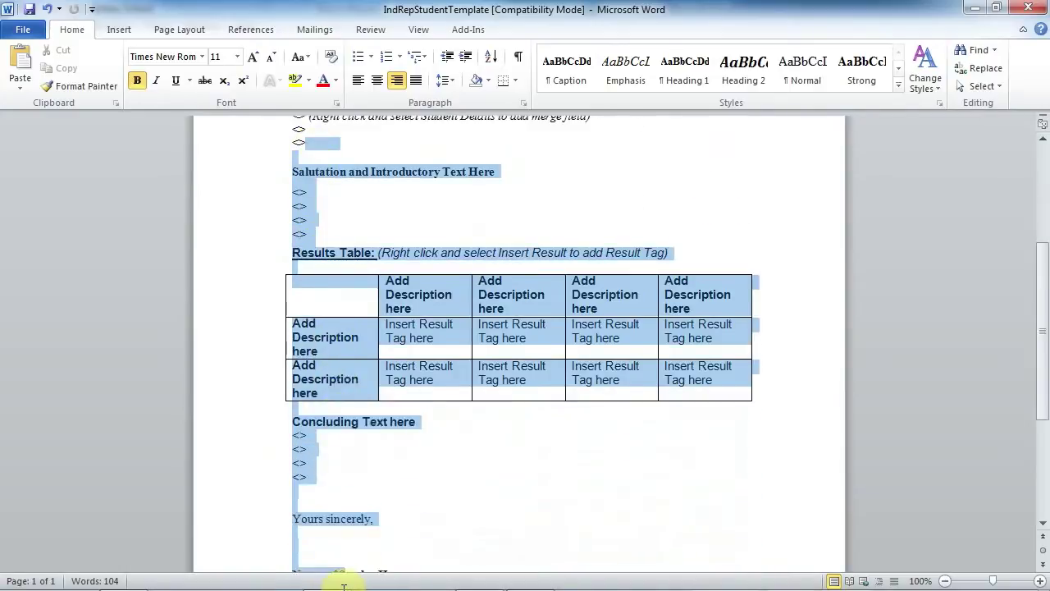
pyautogui.press('Delete')
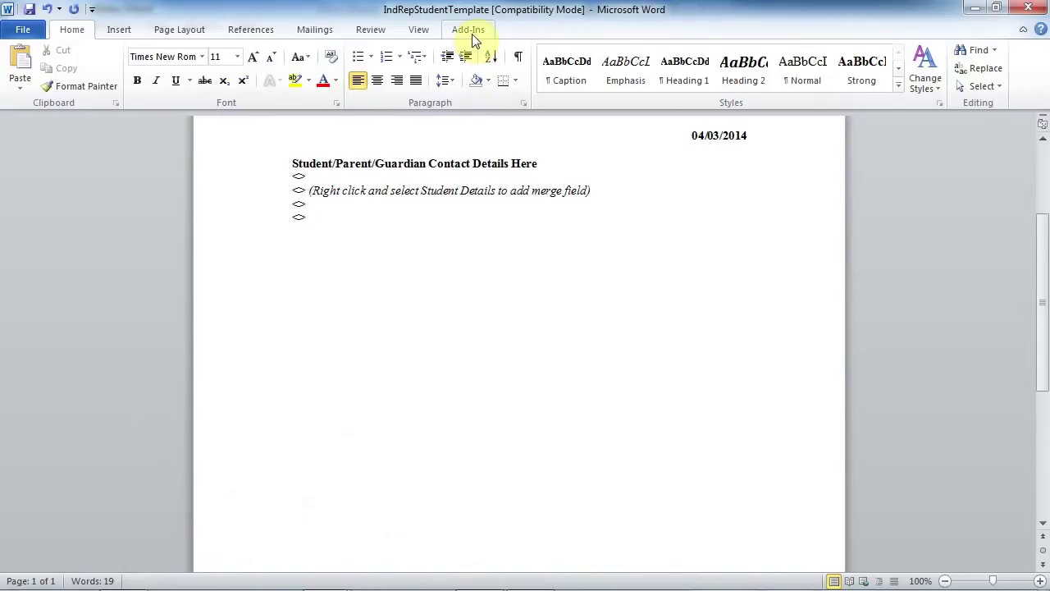
pyautogui.click(469, 31)
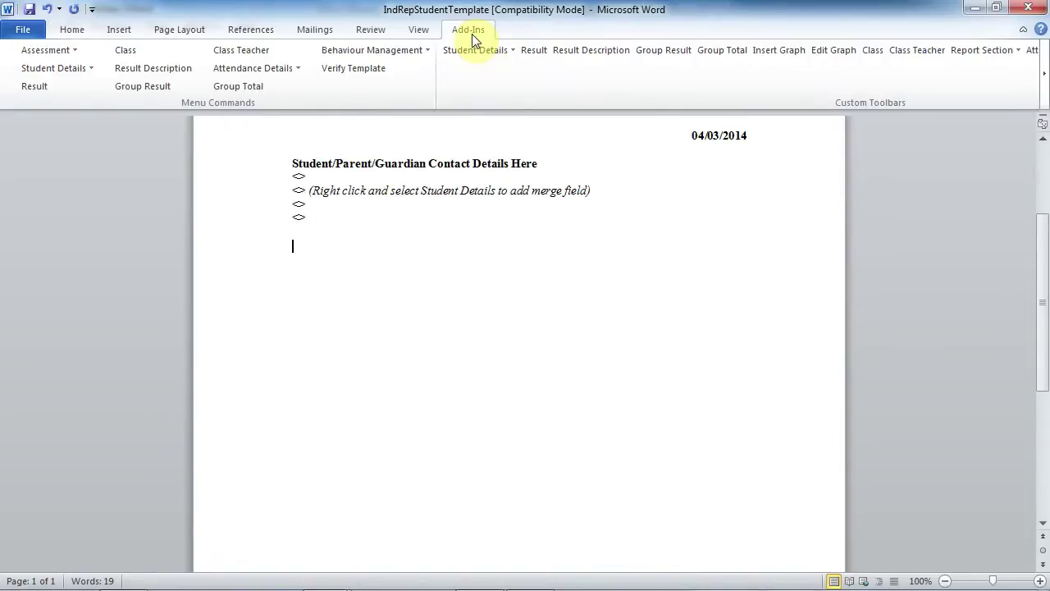
# Step: Insert a new line graph into the template using the SIMS Graph Wizard
pyautogui.click(764, 51)
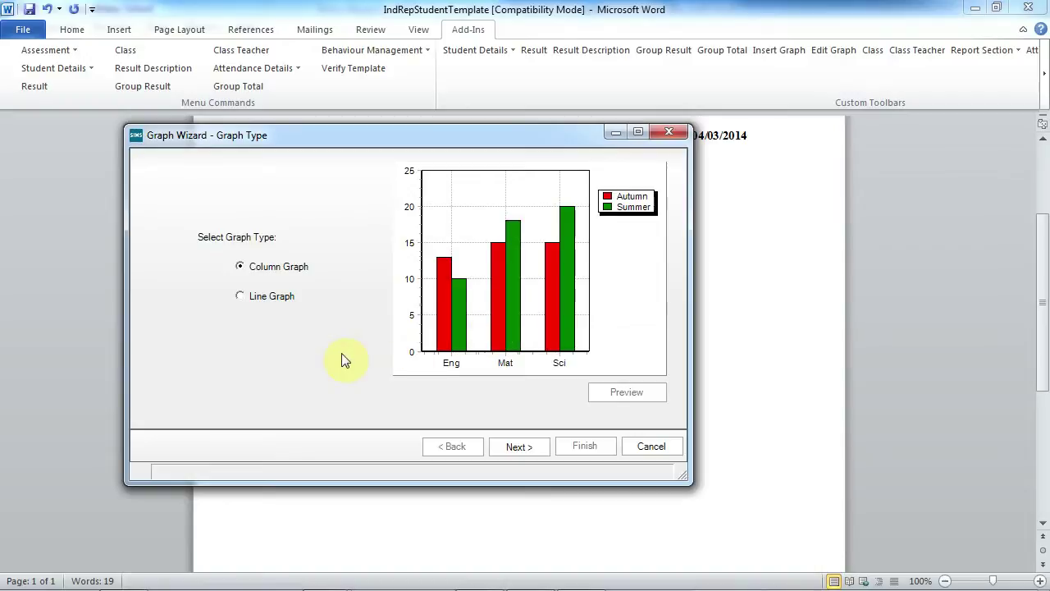
pyautogui.click(241, 297)
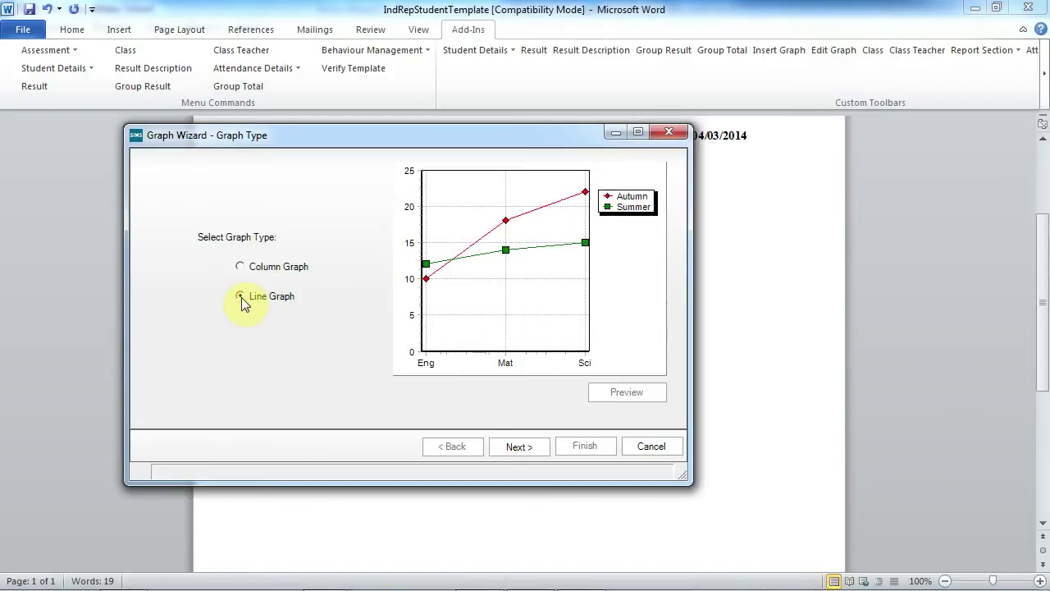
pyautogui.click(521, 447)
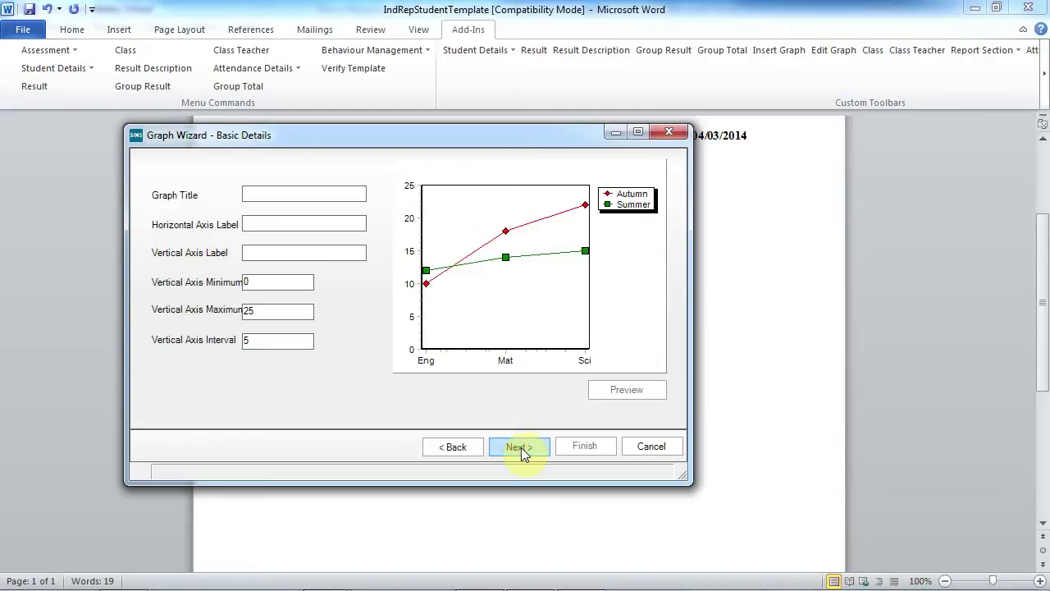
# Step: Title the graph 'maths progress' with axes term and points, ranging 15 to 45 in steps of 3
pyautogui.write('maths progress')
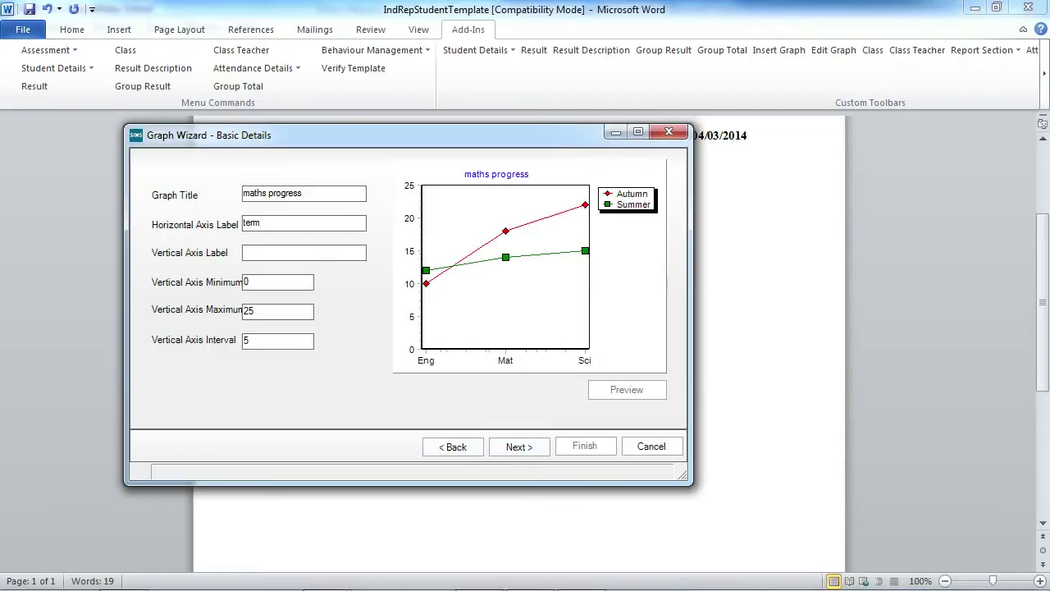
pyautogui.click(253, 253)
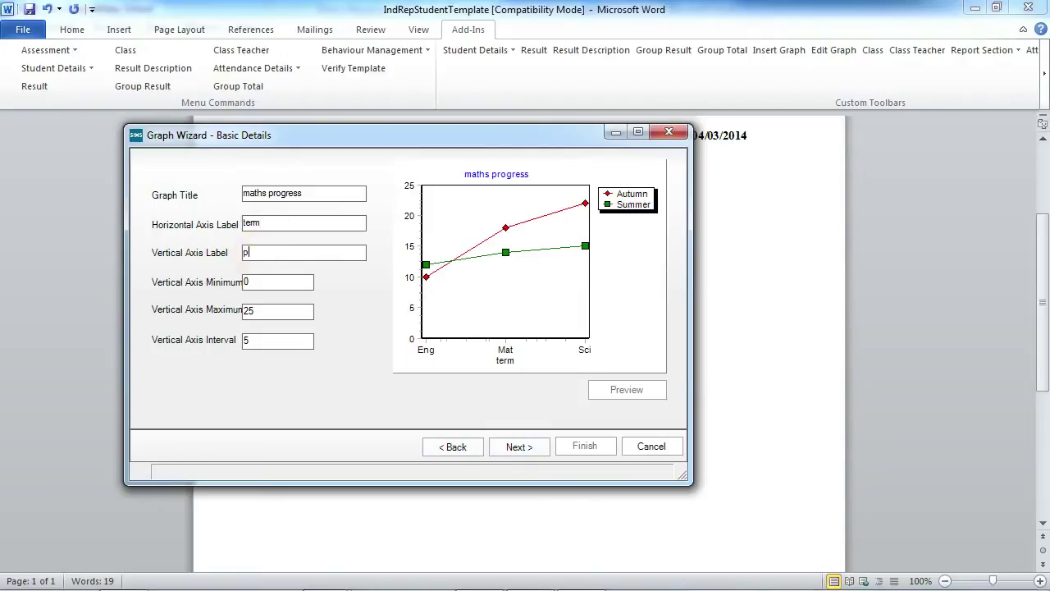
pyautogui.click(257, 281)
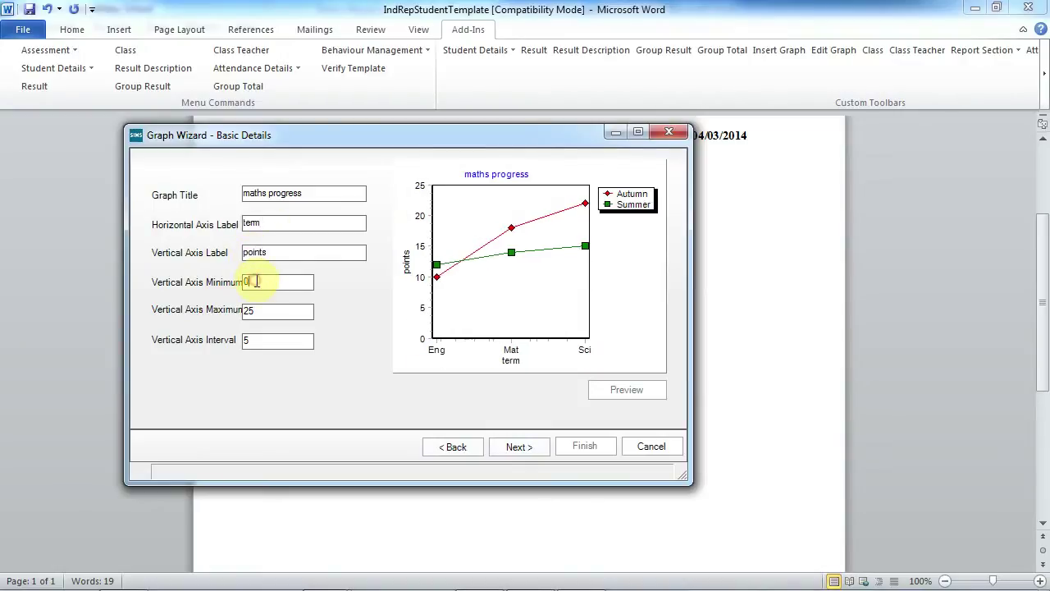
pyautogui.write('15')
pyautogui.press('Tab')
pyautogui.write('45')
pyautogui.click(254, 342)
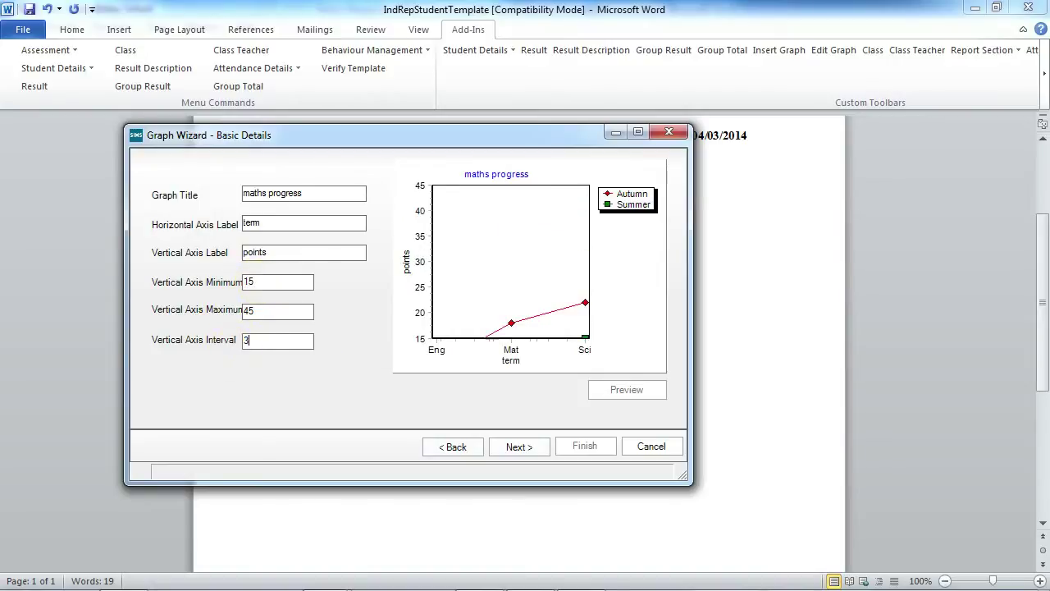
# Step: Name the graph's data series rows Attainments and Target
pyautogui.click(516, 450)
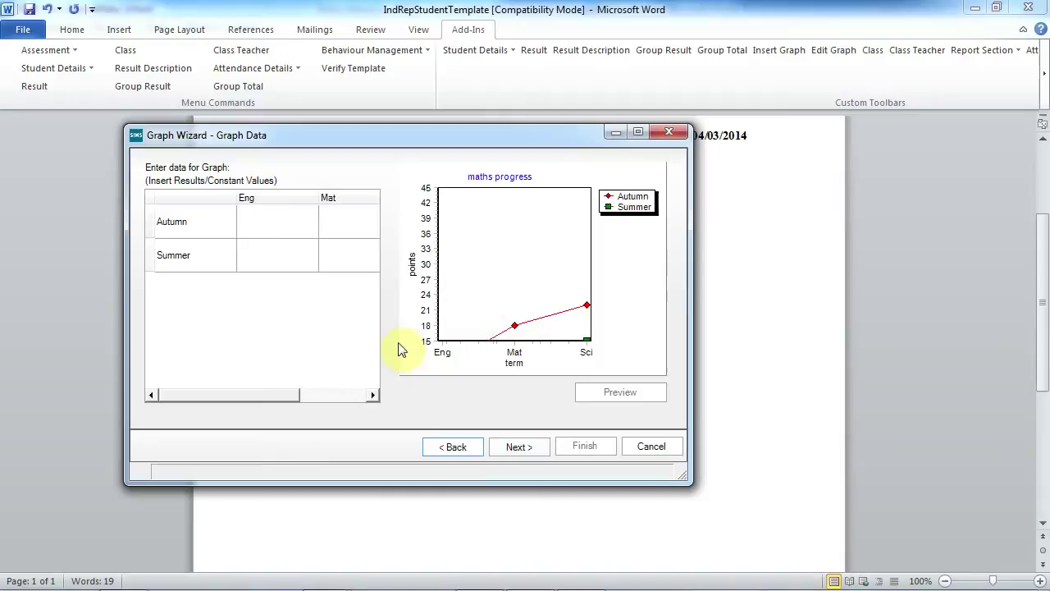
pyautogui.click(175, 224)
pyautogui.click(176, 223)
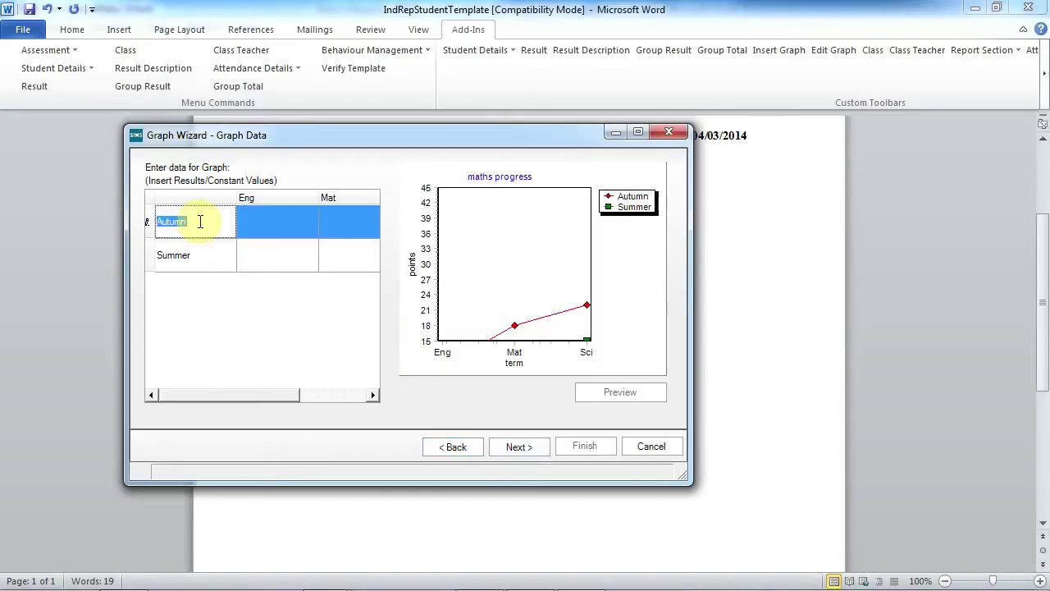
pyautogui.write('A')
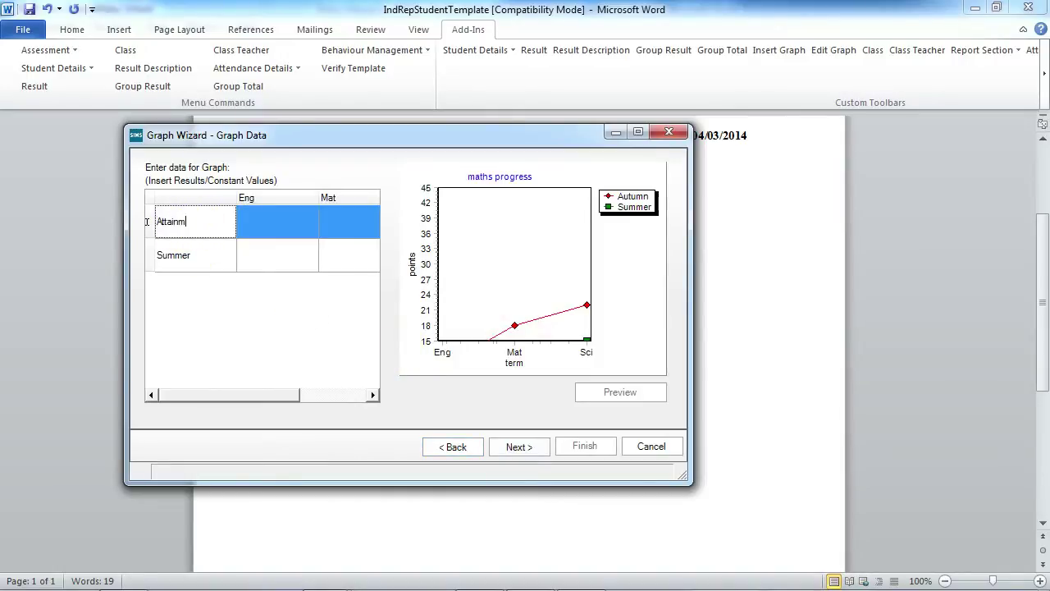
pyautogui.doubleClick(198, 255)
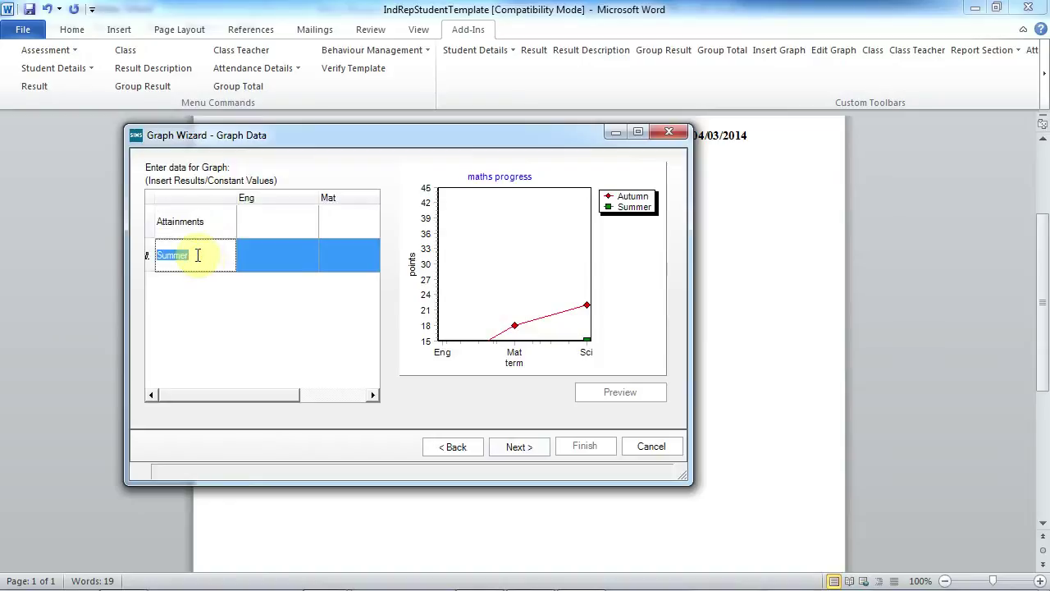
pyautogui.write('Target')
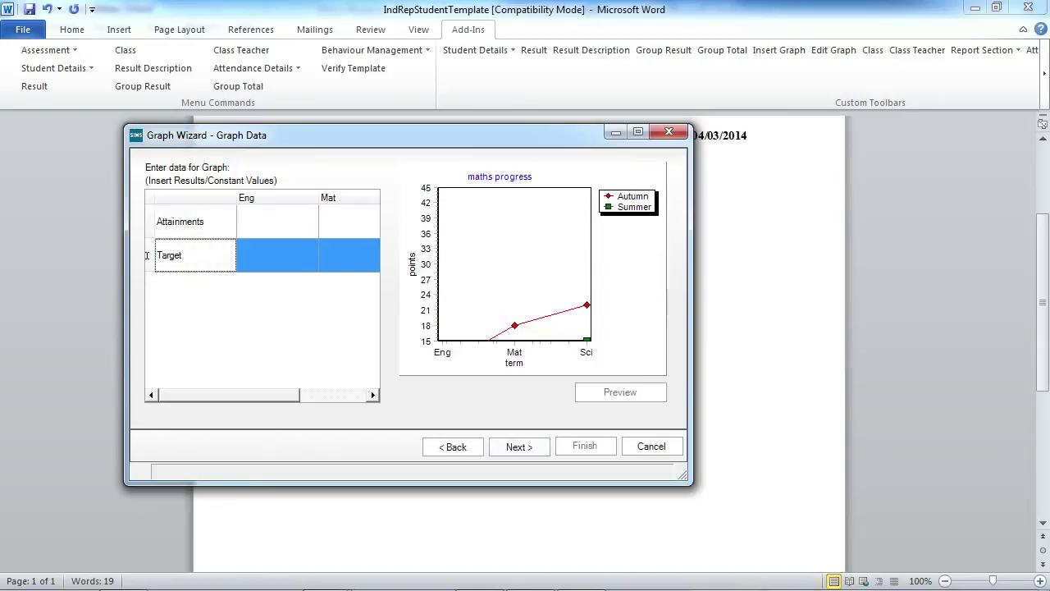
# Step: Rename the data grid columns Yr8Aut, Yr8Spri and Yr8Sum
pyautogui.rightClick(276, 210)
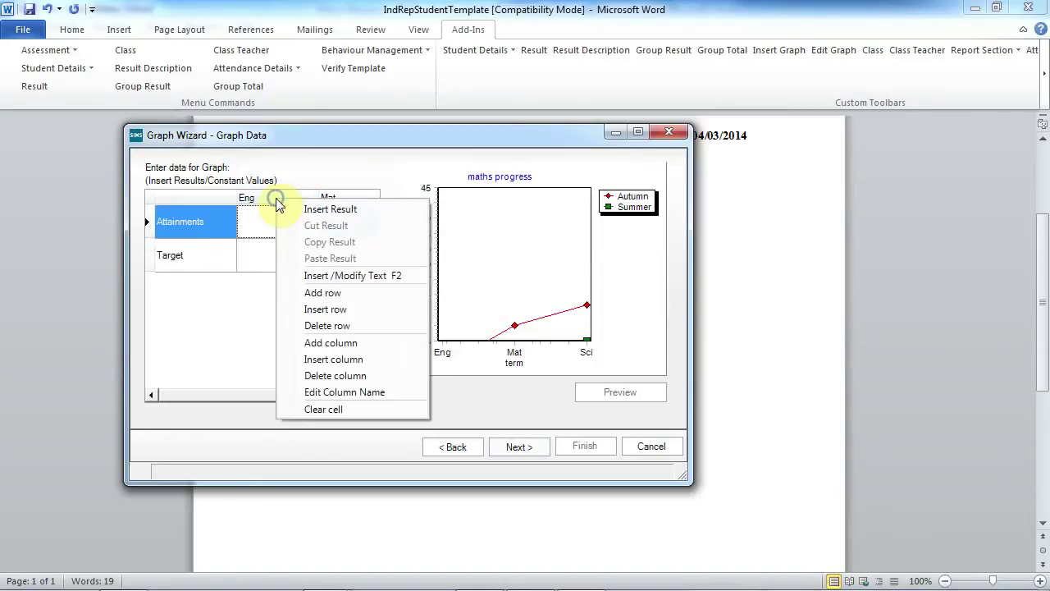
pyautogui.click(344, 392)
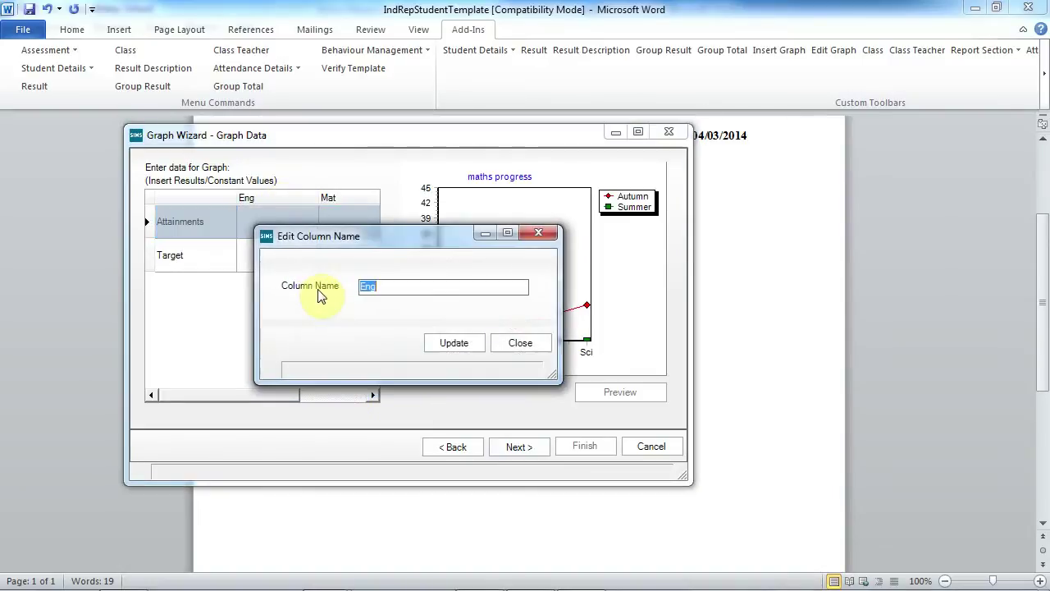
pyautogui.write('Yr8A')
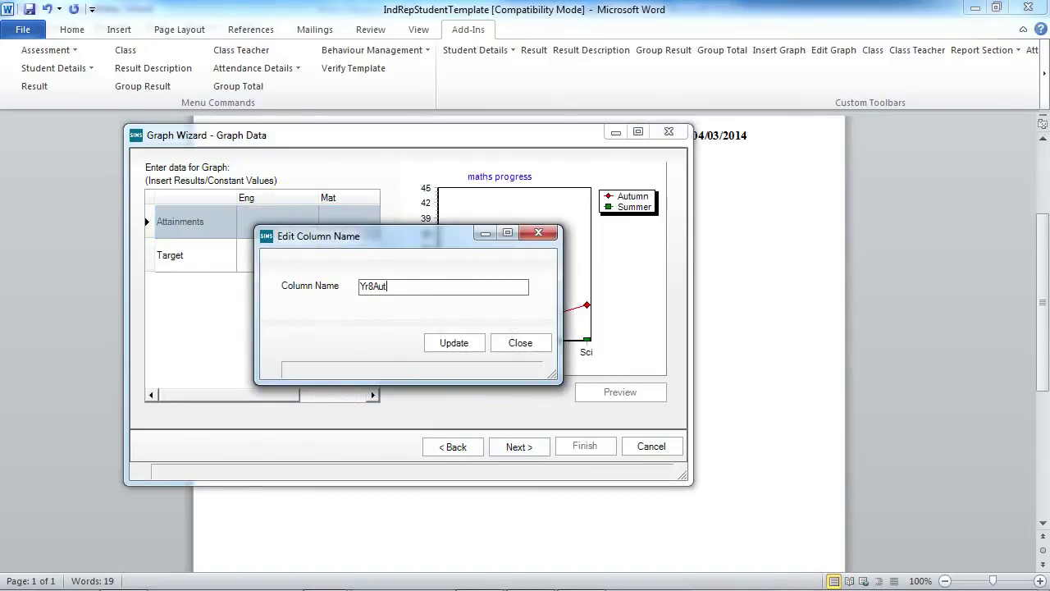
pyautogui.write('ut')
pyautogui.click(454, 343)
pyautogui.write('Yr')
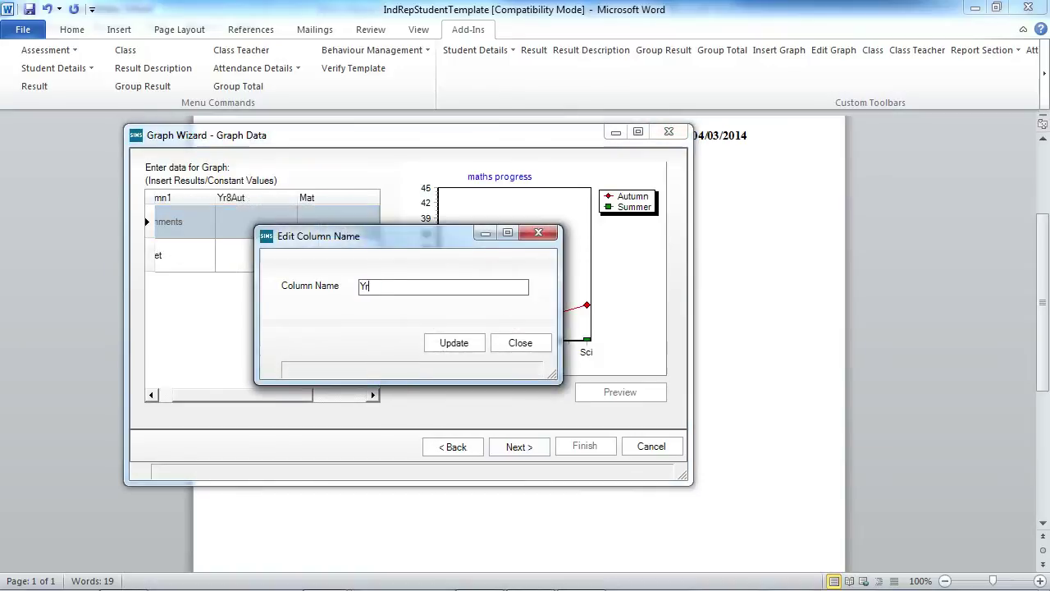
pyautogui.write('8Spri')
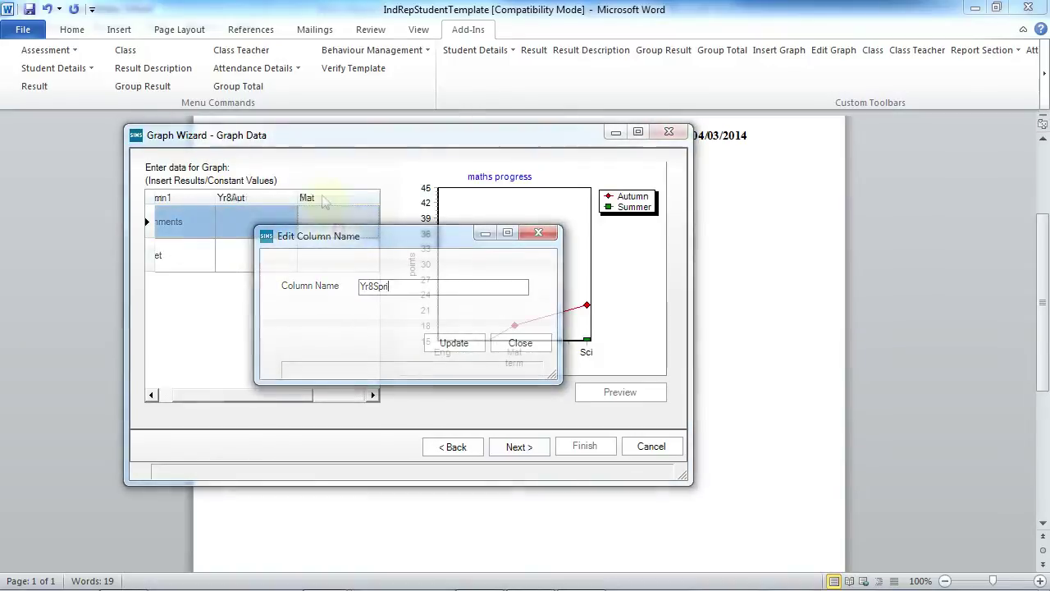
pyautogui.click(454, 343)
pyautogui.click(520, 343)
pyautogui.rightClick(324, 210)
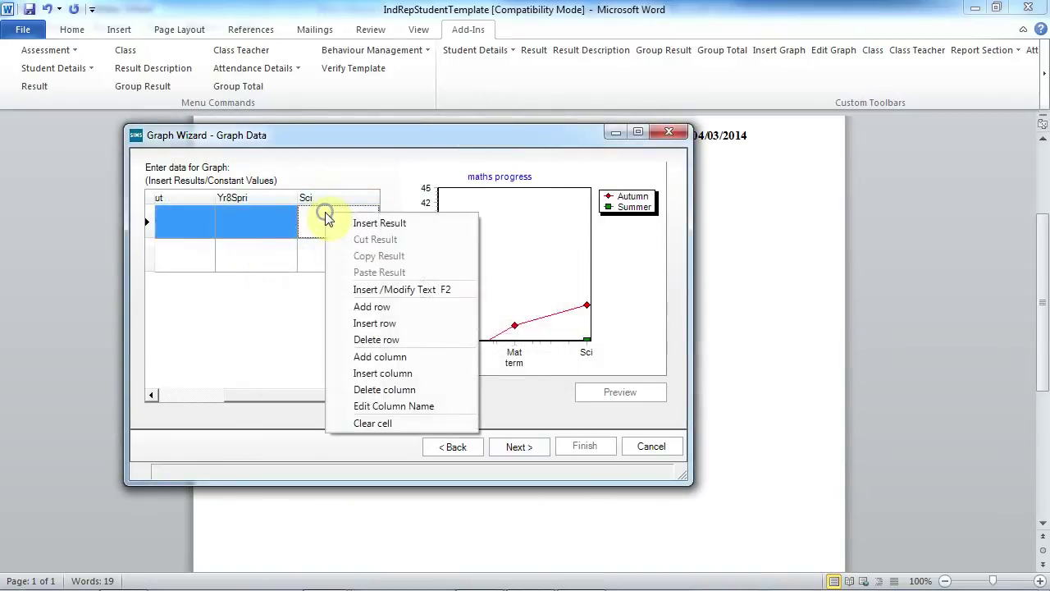
pyautogui.click(399, 406)
pyautogui.write('Yr8Sum')
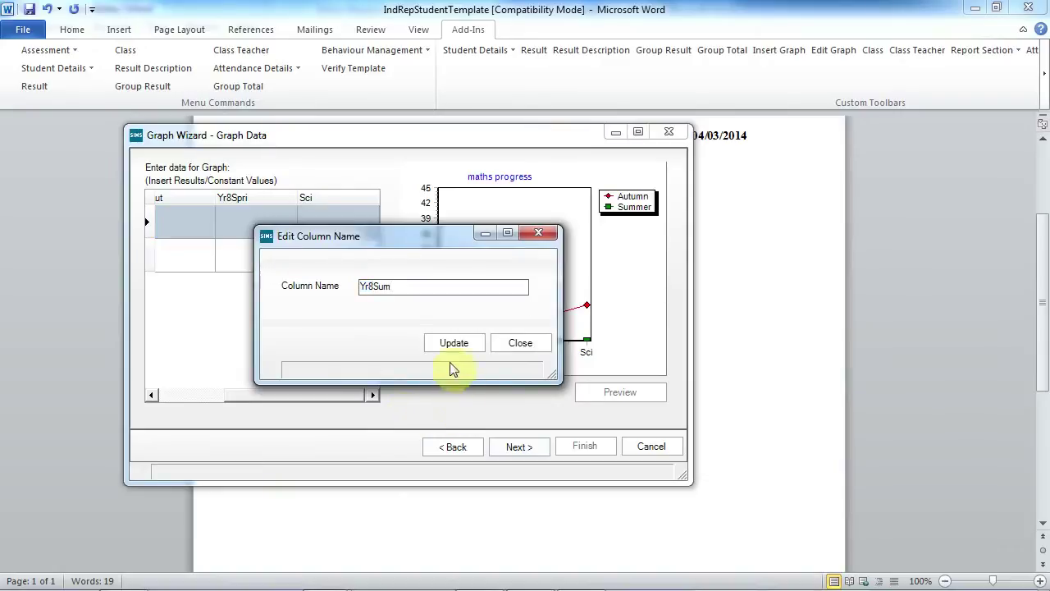
pyautogui.click(453, 342)
pyautogui.press('Escape')
# Step: Fill the Attainments cell under Yr8Aut with Attainment Termly Ma KS3 from Year 8 Autumn Term 1
pyautogui.moveTo(347, 394); pyautogui.dragTo(246, 395)
pyautogui.rightClick(282, 224)
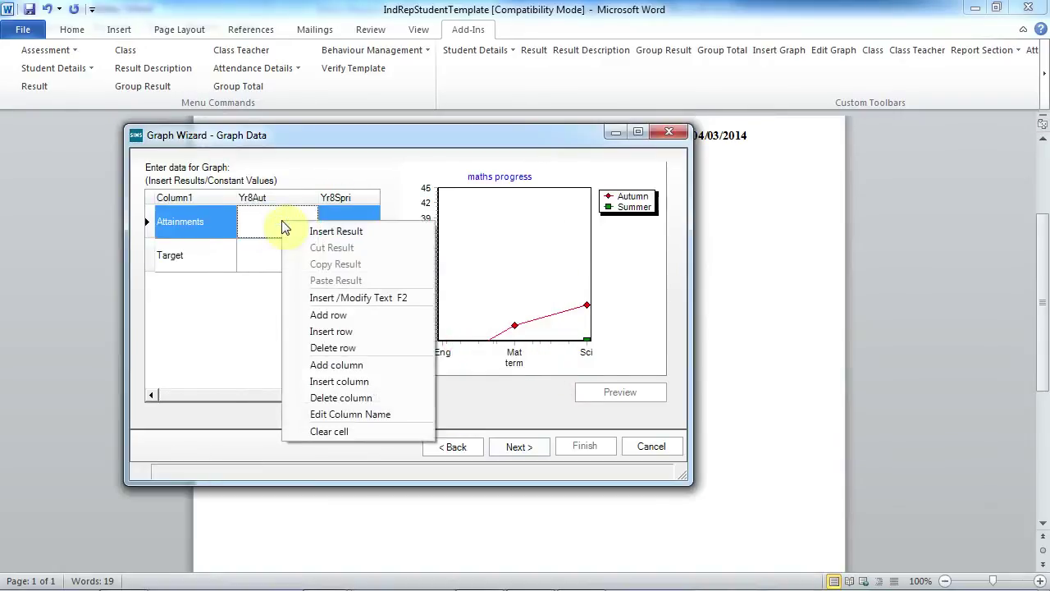
pyautogui.click(317, 231)
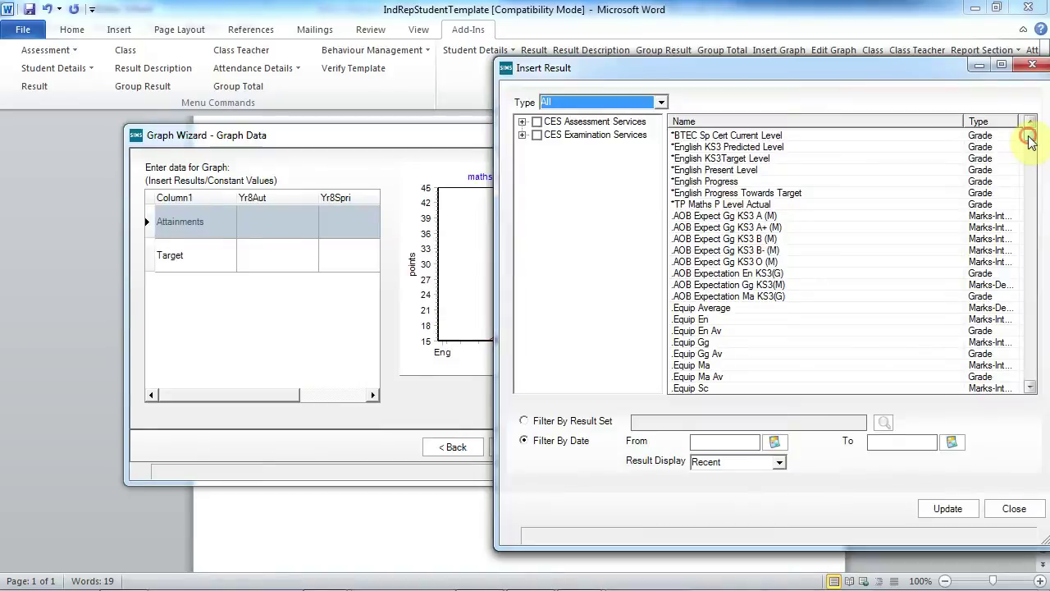
pyautogui.moveTo(1029, 135); pyautogui.dragTo(1031, 180)
pyautogui.click(767, 389)
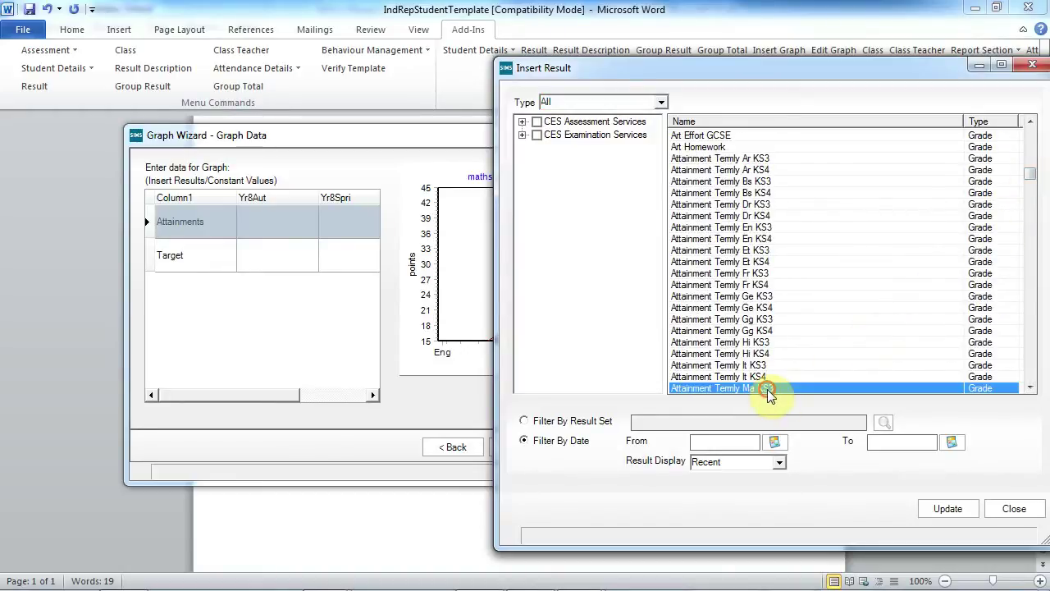
pyautogui.click(523, 420)
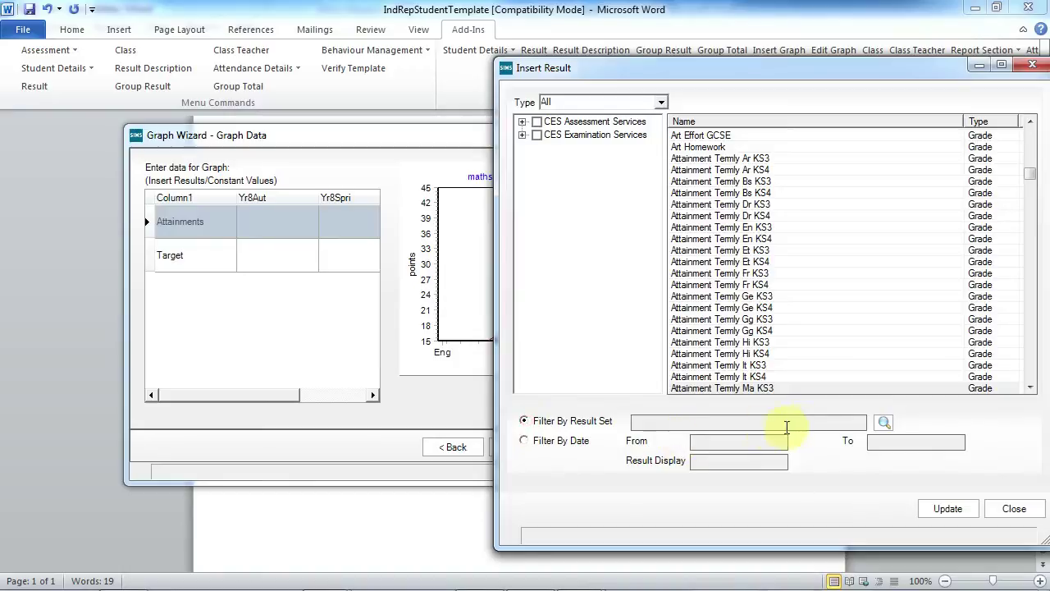
pyautogui.click(883, 425)
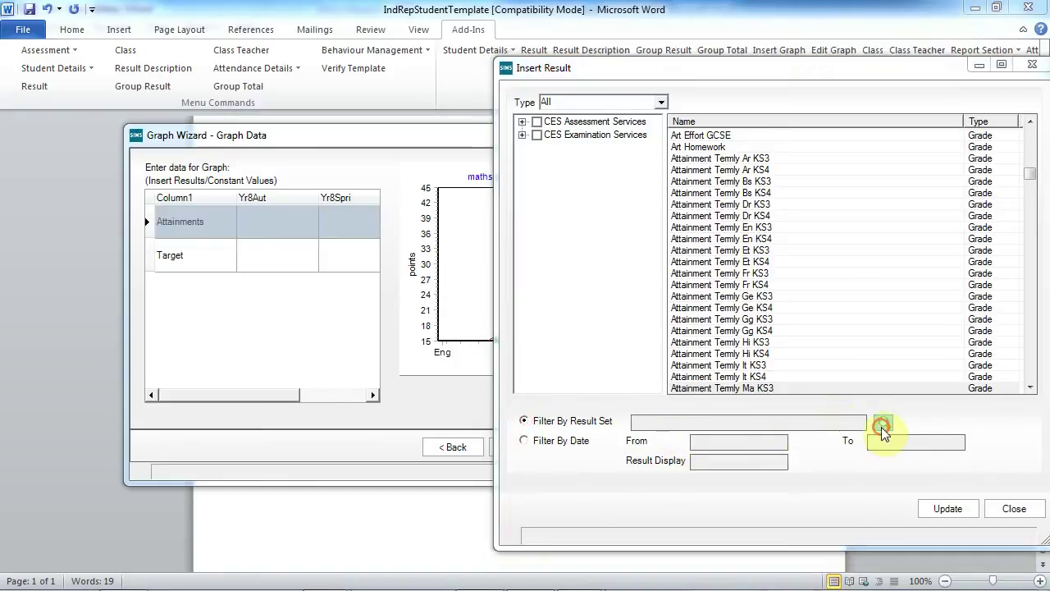
pyautogui.moveTo(938, 149); pyautogui.dragTo(936, 447)
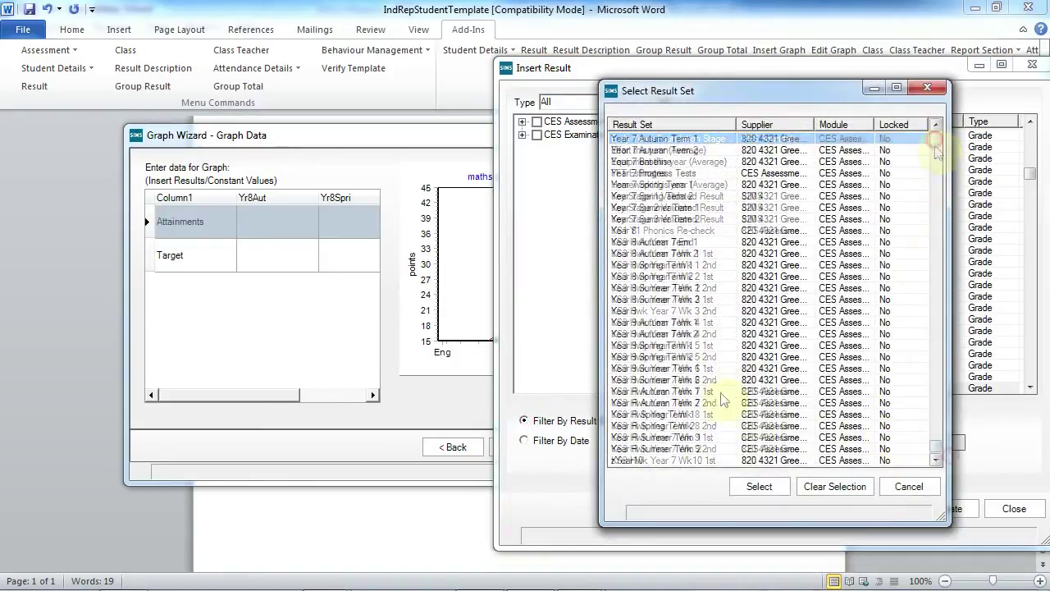
pyautogui.click(667, 242)
pyautogui.click(759, 487)
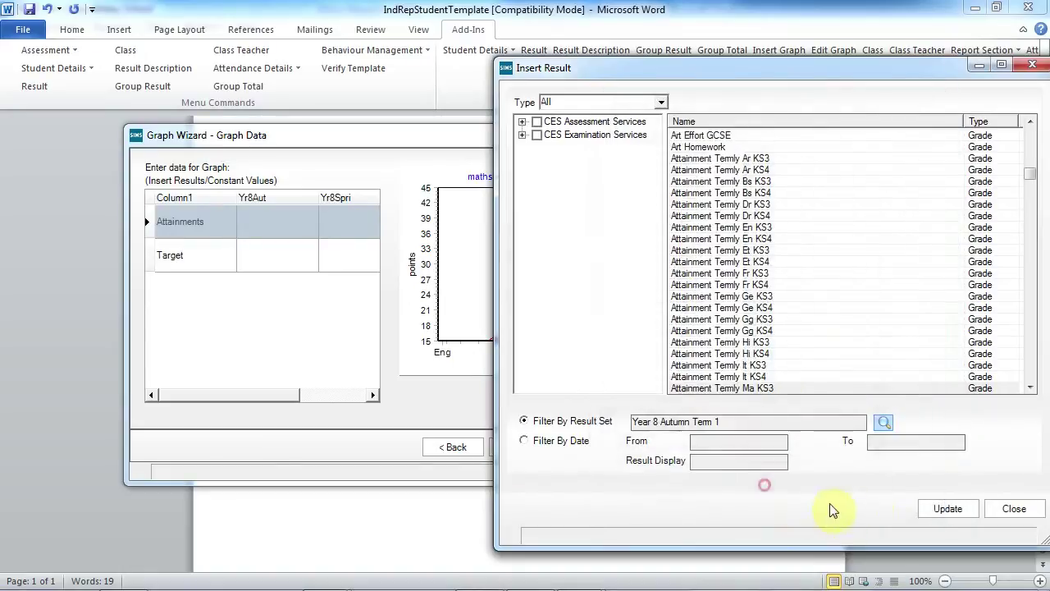
pyautogui.click(944, 509)
pyautogui.click(349, 234)
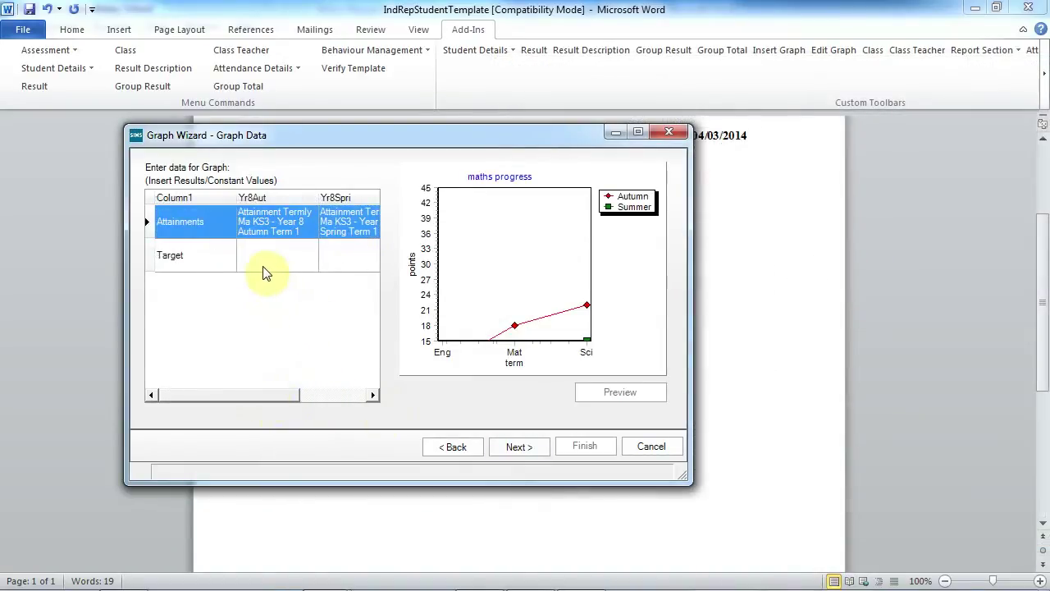
# Step: Fill the Target cell under Yr8Aut with Expected Termly KS3 All Sch ProgLine from Year 8 Autumn Term 1
pyautogui.click(262, 261)
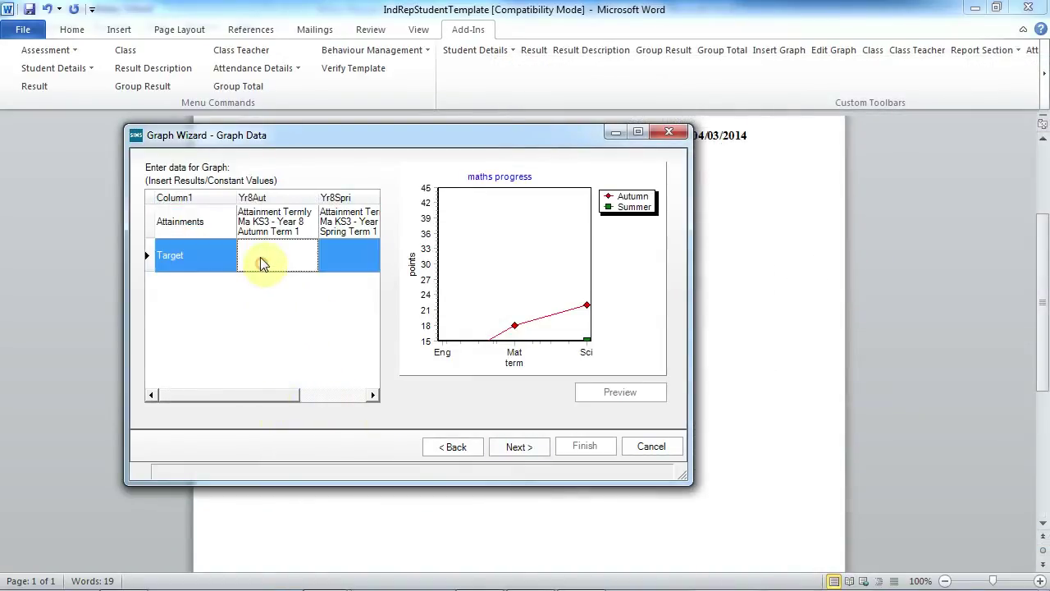
pyautogui.rightClick(262, 261)
pyautogui.click(271, 267)
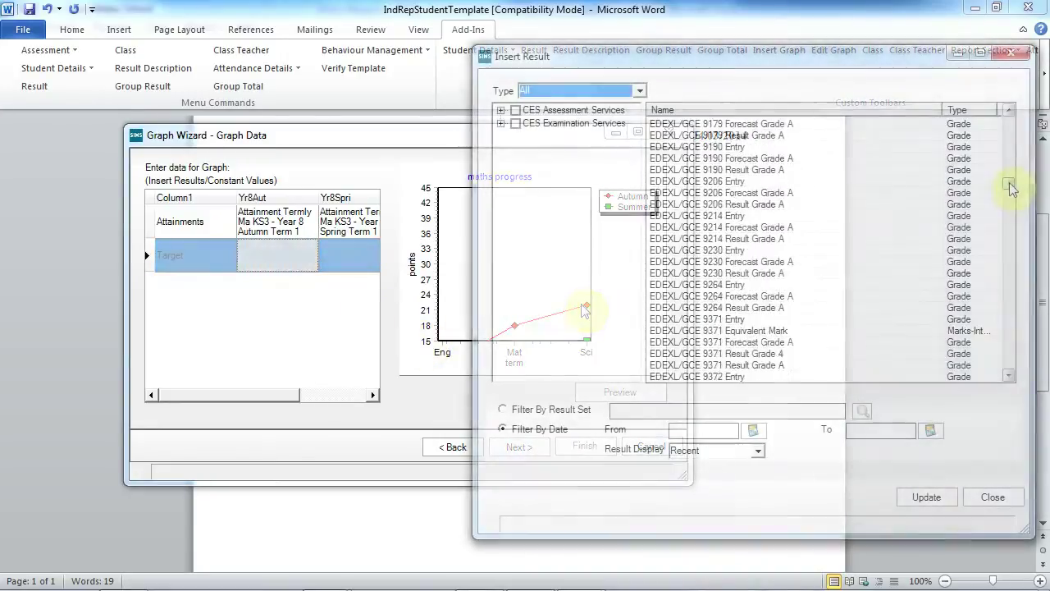
pyautogui.moveTo(1011, 201); pyautogui.dragTo(1011, 208)
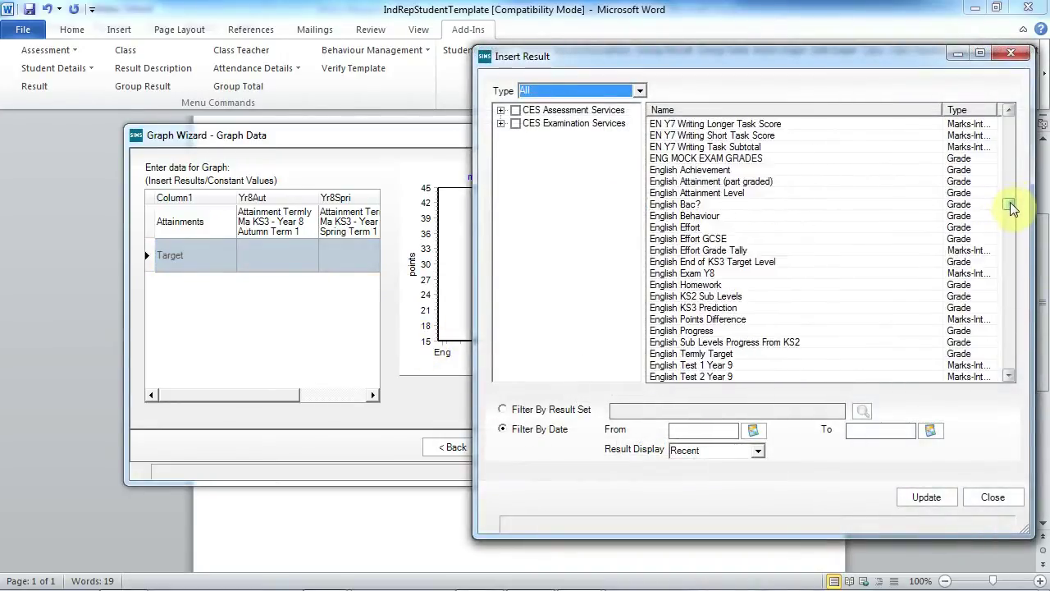
pyautogui.scroll(-10, 886, 275)
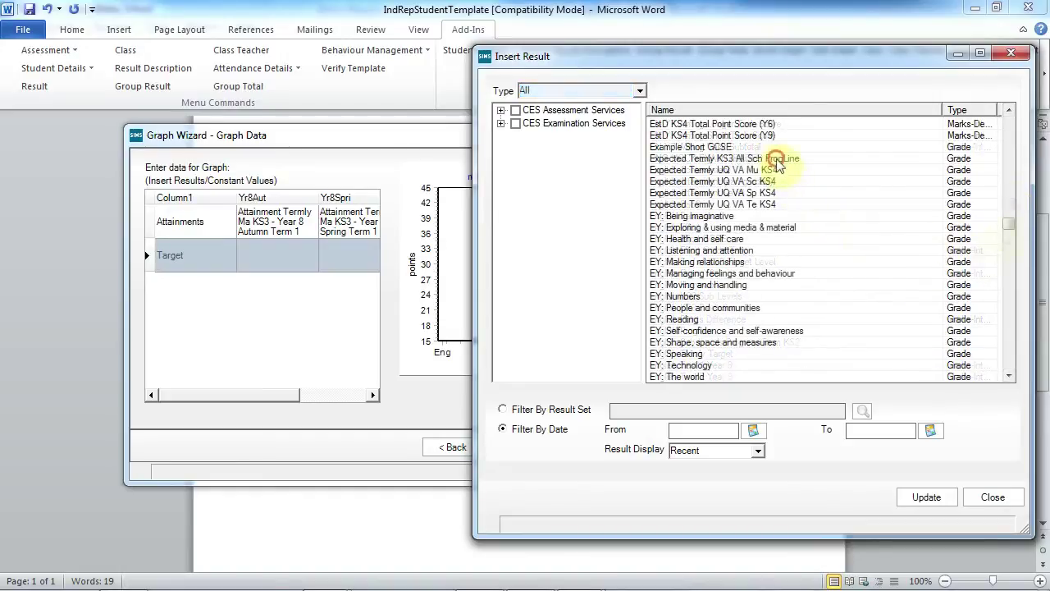
pyautogui.click(845, 159)
pyautogui.click(504, 410)
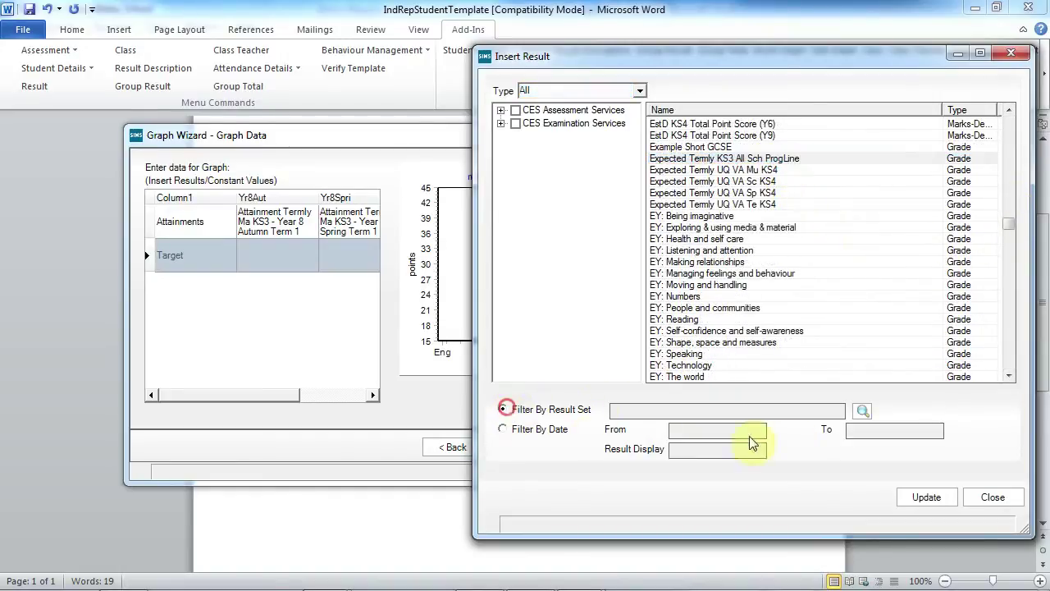
pyautogui.click(862, 410)
pyautogui.moveTo(912, 140); pyautogui.dragTo(917, 440)
pyautogui.click(634, 231)
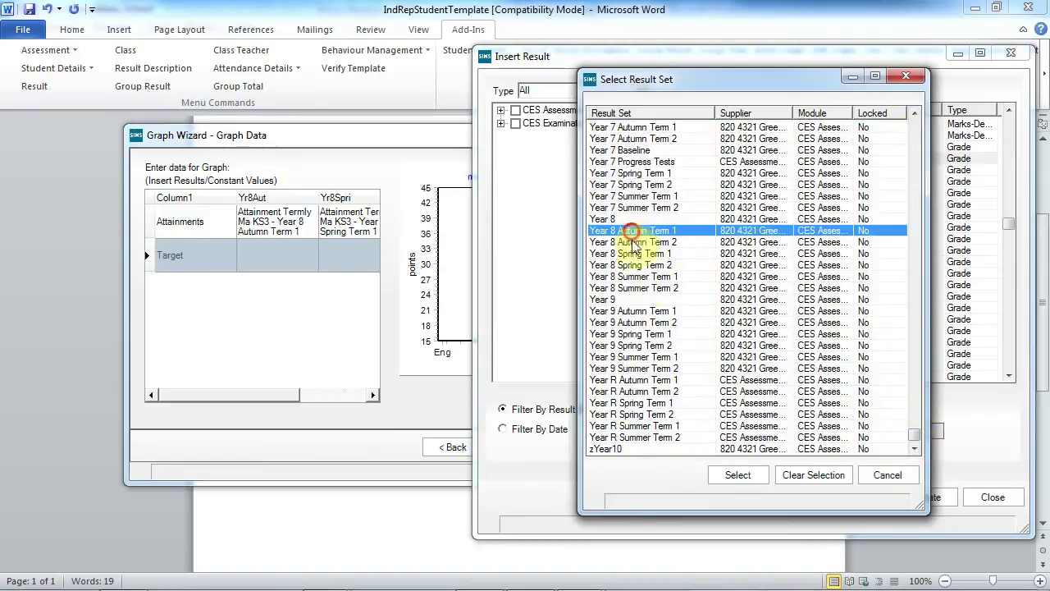
pyautogui.click(738, 474)
pyautogui.click(911, 499)
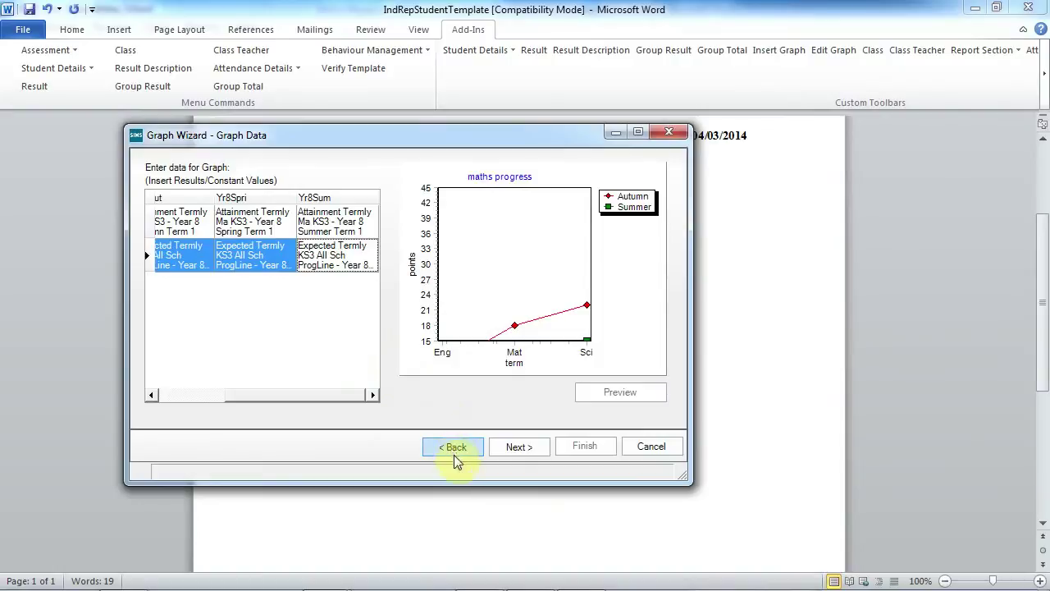
# Step: Finish the Graph Wizard to place the maths progress graph in the template and save it
pyautogui.click(517, 450)
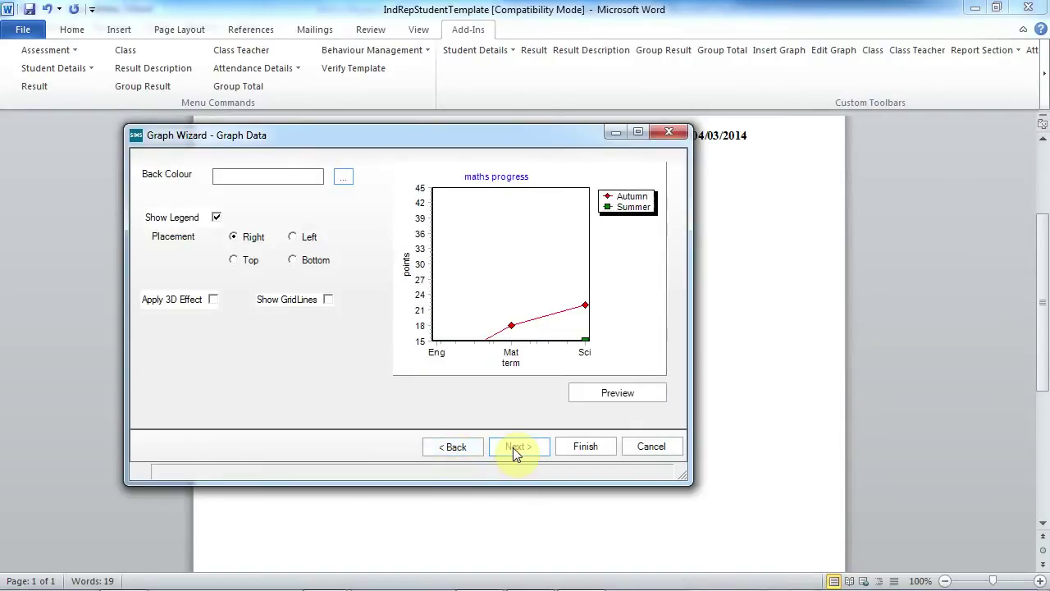
pyautogui.click(582, 447)
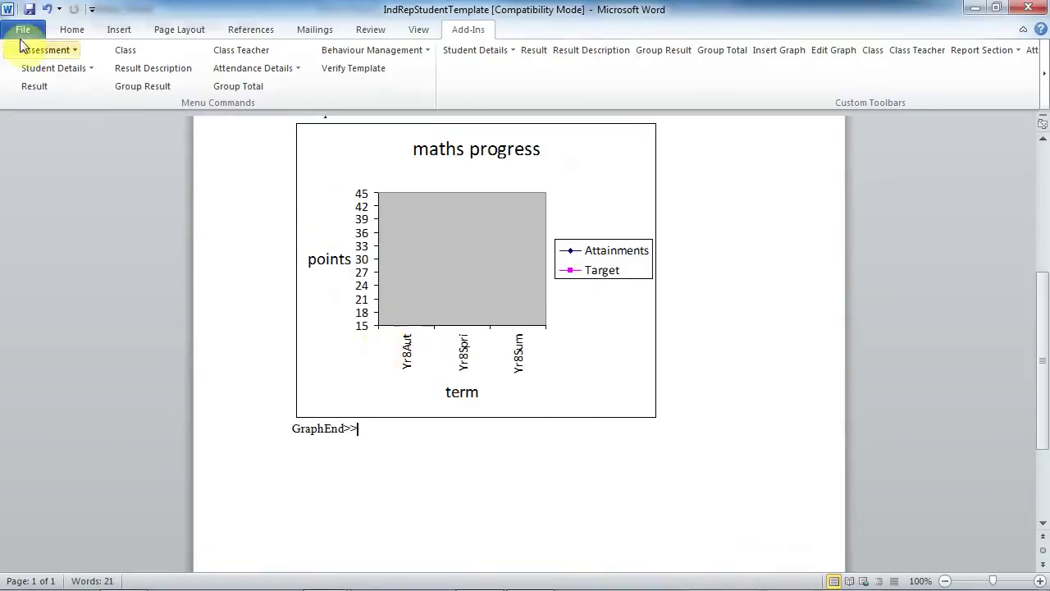
pyautogui.click(29, 12)
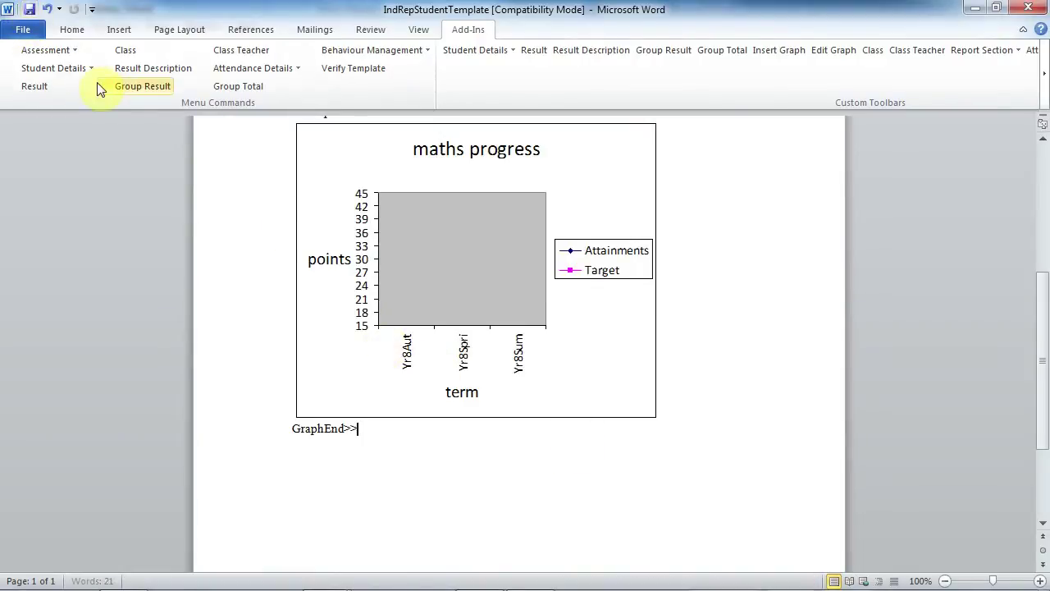
# Step: Close Word and save the individual report as My Report
pyautogui.click(1018, 15)
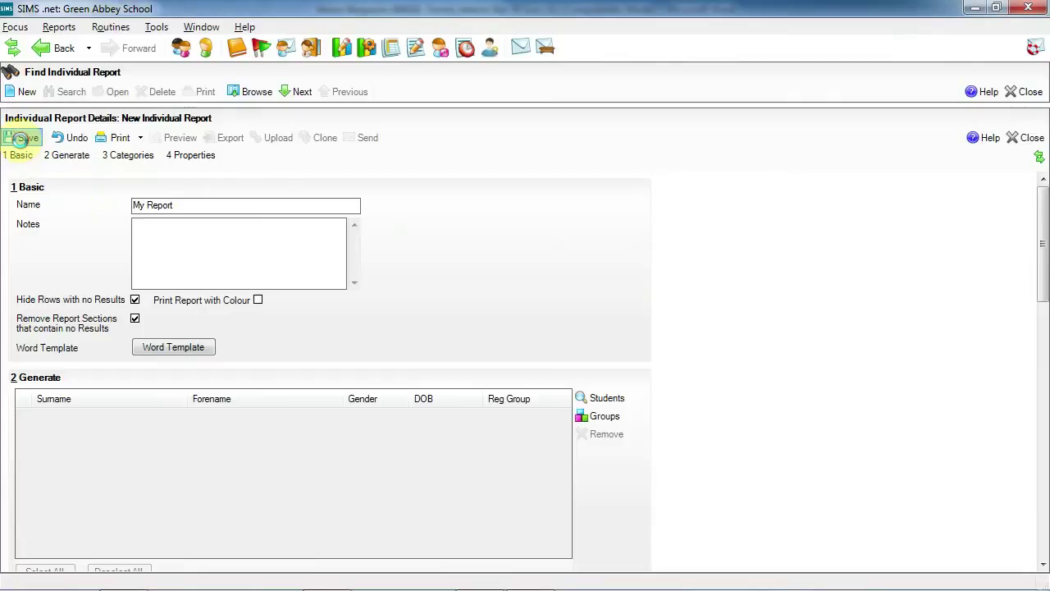
pyautogui.click(22, 140)
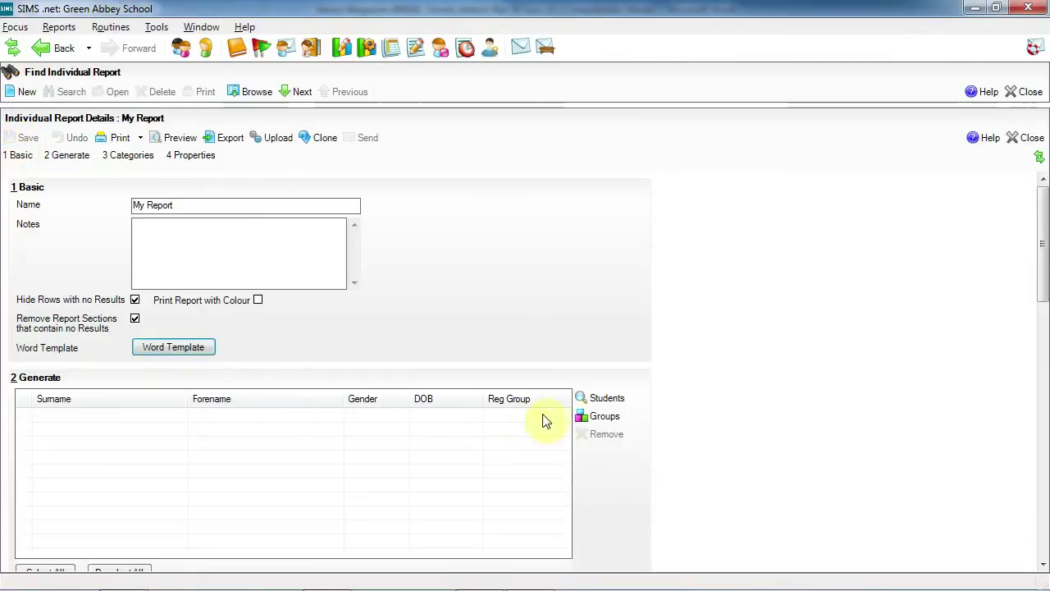
pyautogui.click(587, 400)
# Step: Add the first Year 8 student to the report's student list
pyautogui.click(596, 372)
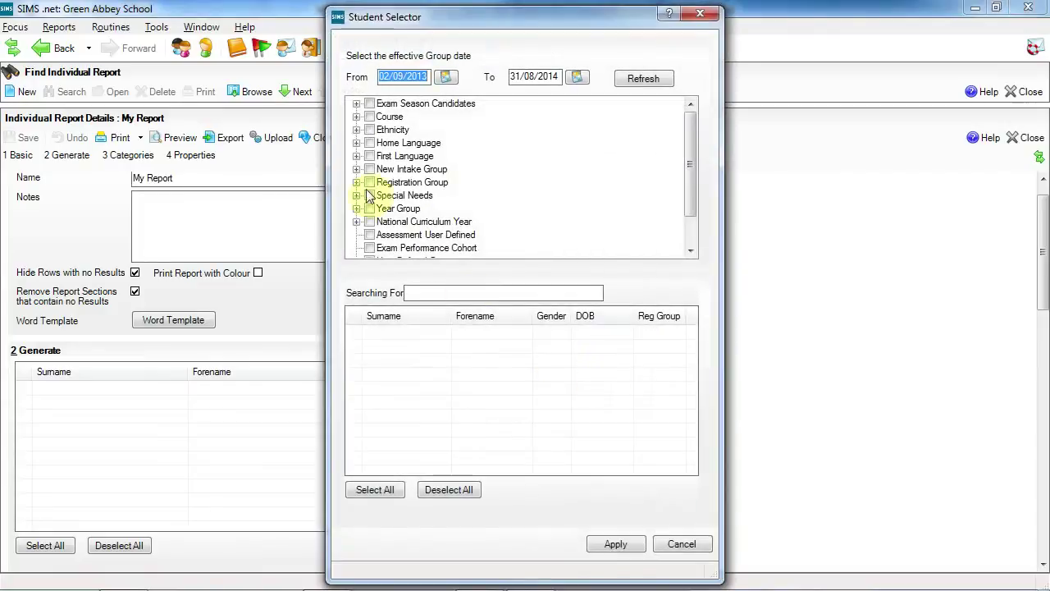
pyautogui.click(356, 209)
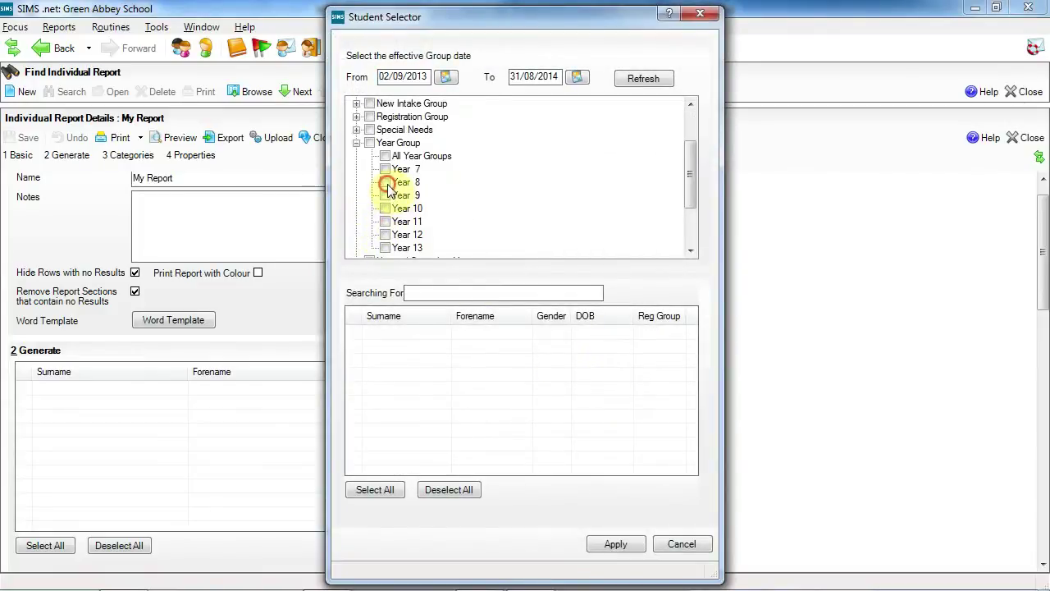
pyautogui.click(386, 182)
pyautogui.click(354, 333)
pyautogui.click(611, 545)
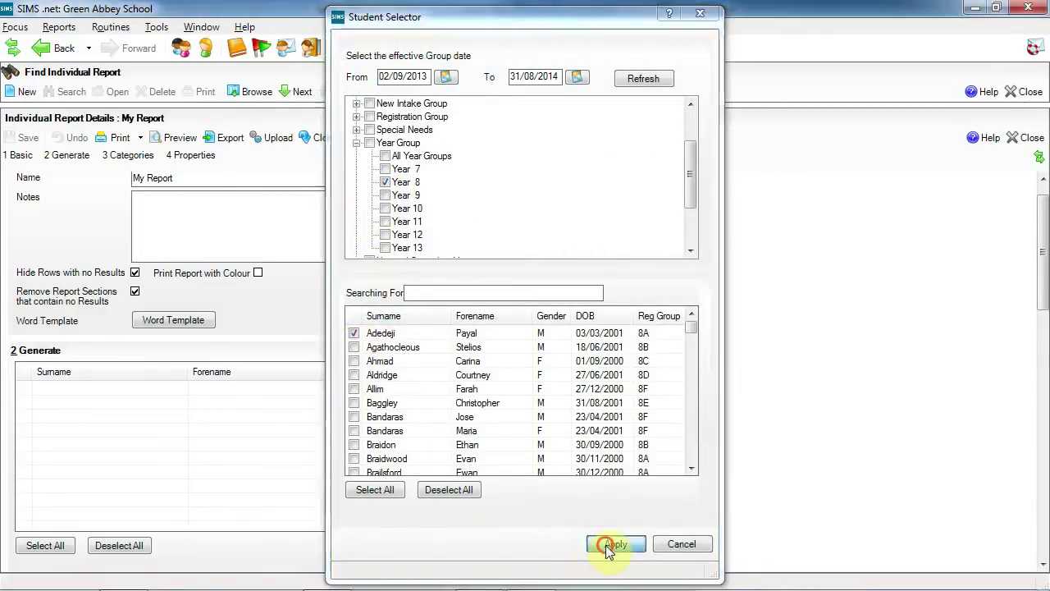
# Step: Preview that student's report and check the plotted Attainments and Target lines
pyautogui.click(25, 389)
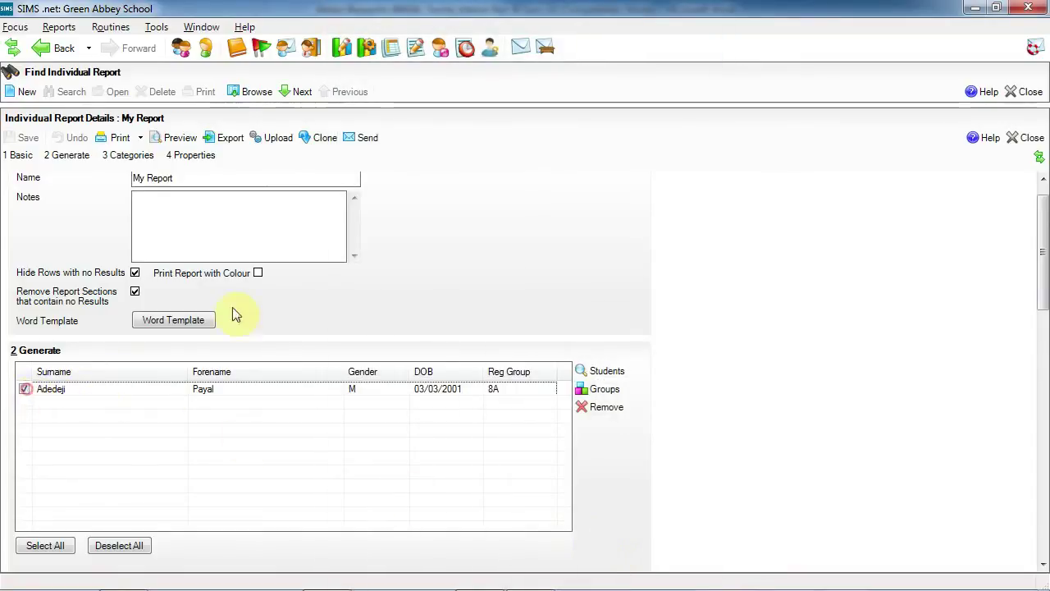
pyautogui.click(177, 137)
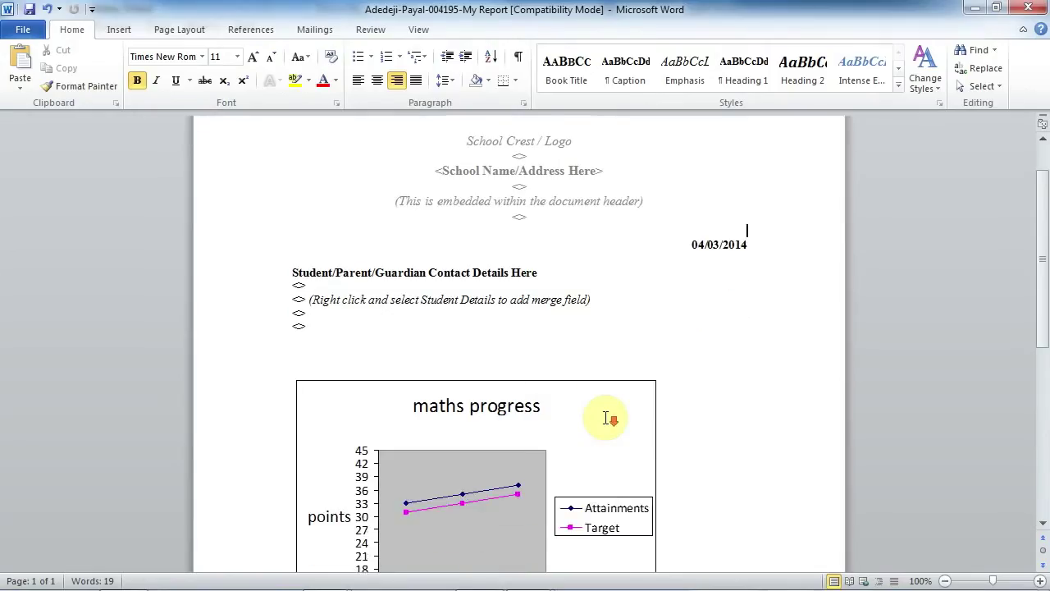
pyautogui.scroll(-3, 606, 418)
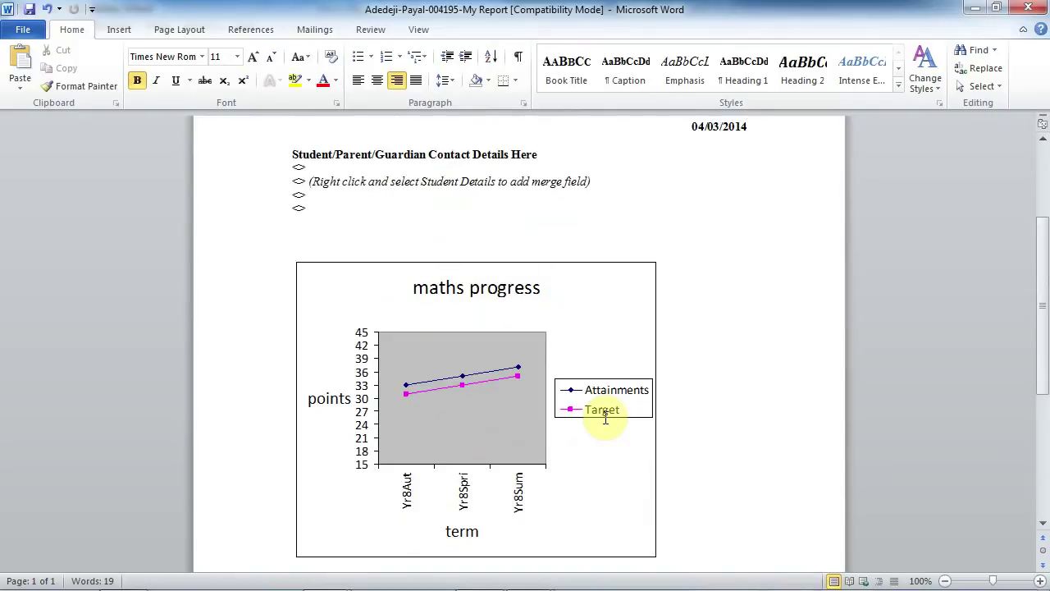
pyautogui.scroll(-2, 606, 418)
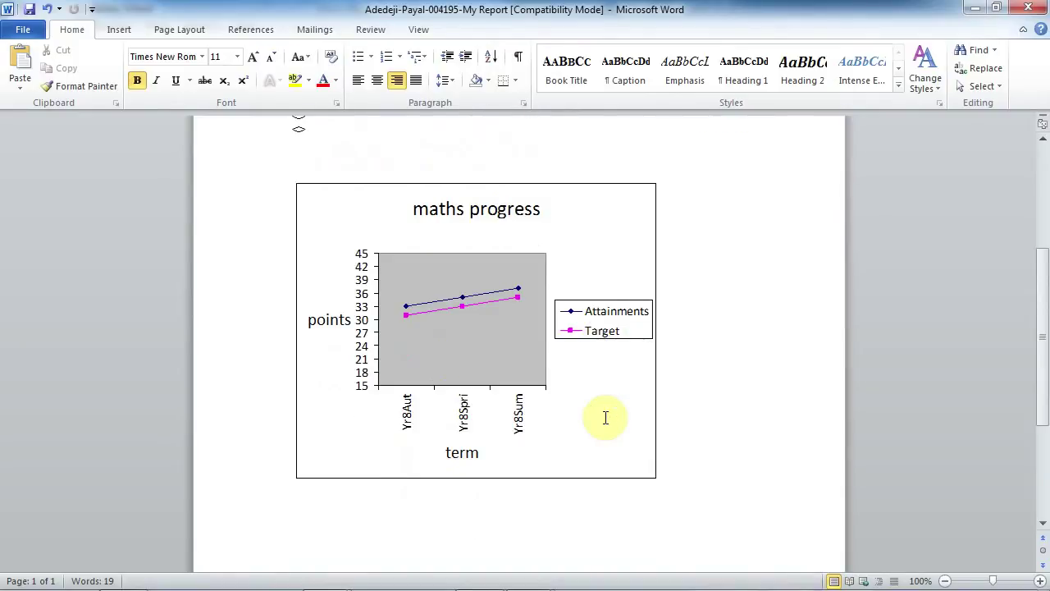